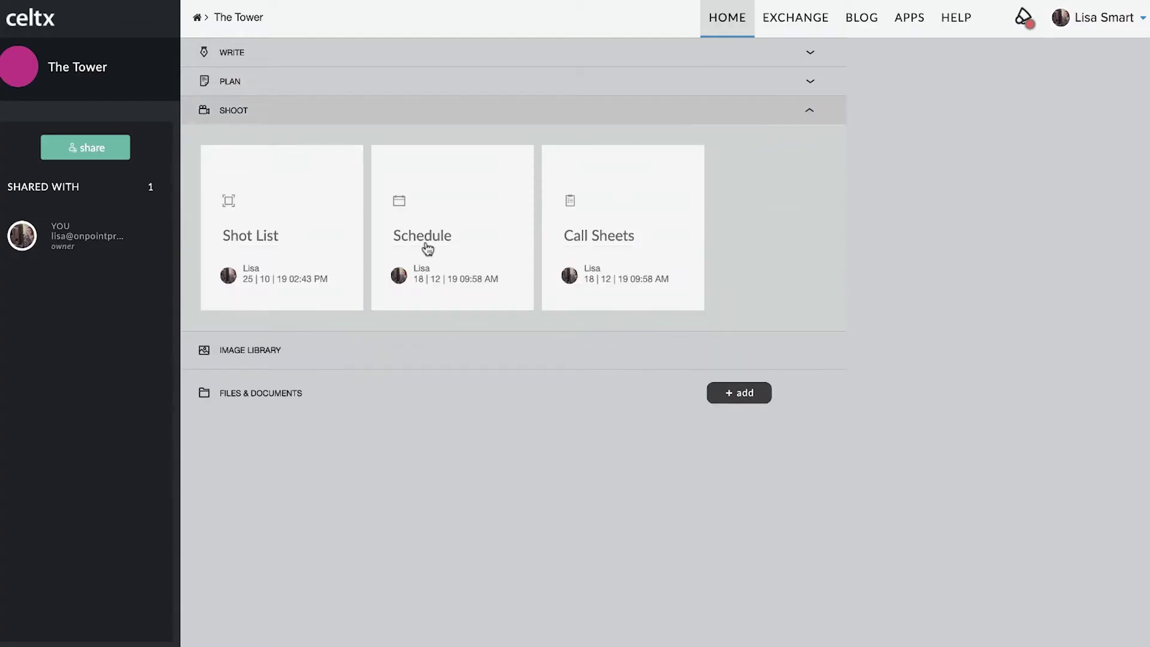
- Open The Tower project's Schedule from the SHOOT section
{"action": "left_click", "coordinate": [424, 245]}
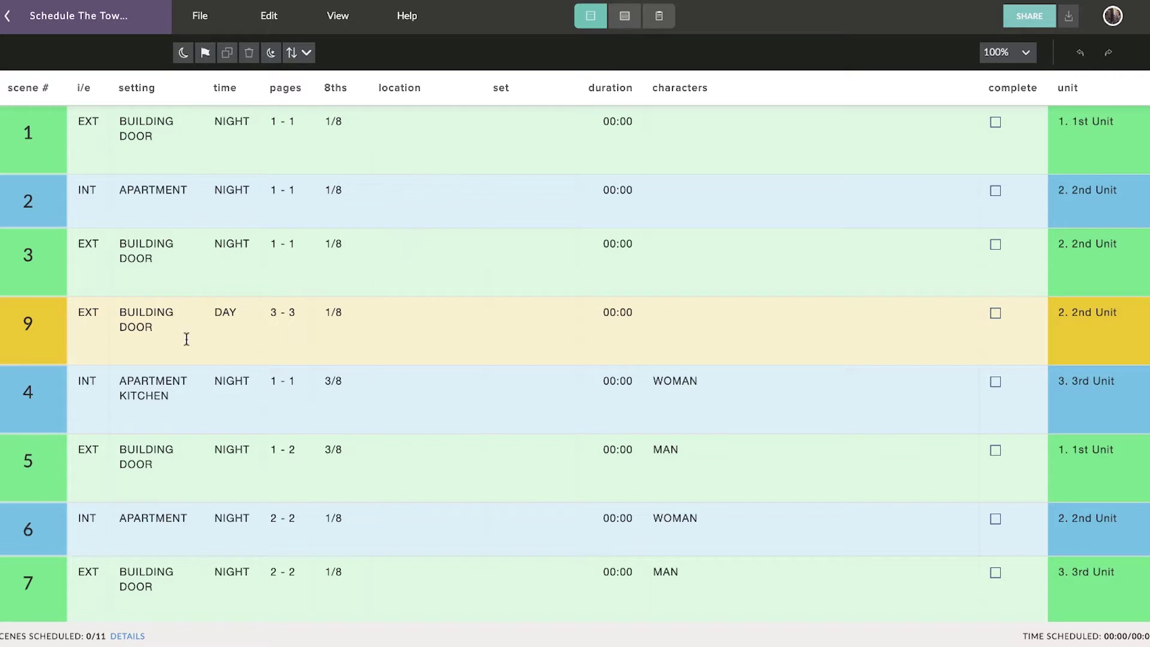
- Drag scenes 3, 5 and 7 upward and move scene 2 below scene 9
{"action": "left_click_drag", "start_coordinate": [159, 268], "coordinate": [159, 187]}
{"action": "left_click_drag", "start_coordinate": [151, 460], "coordinate": [160, 249]}
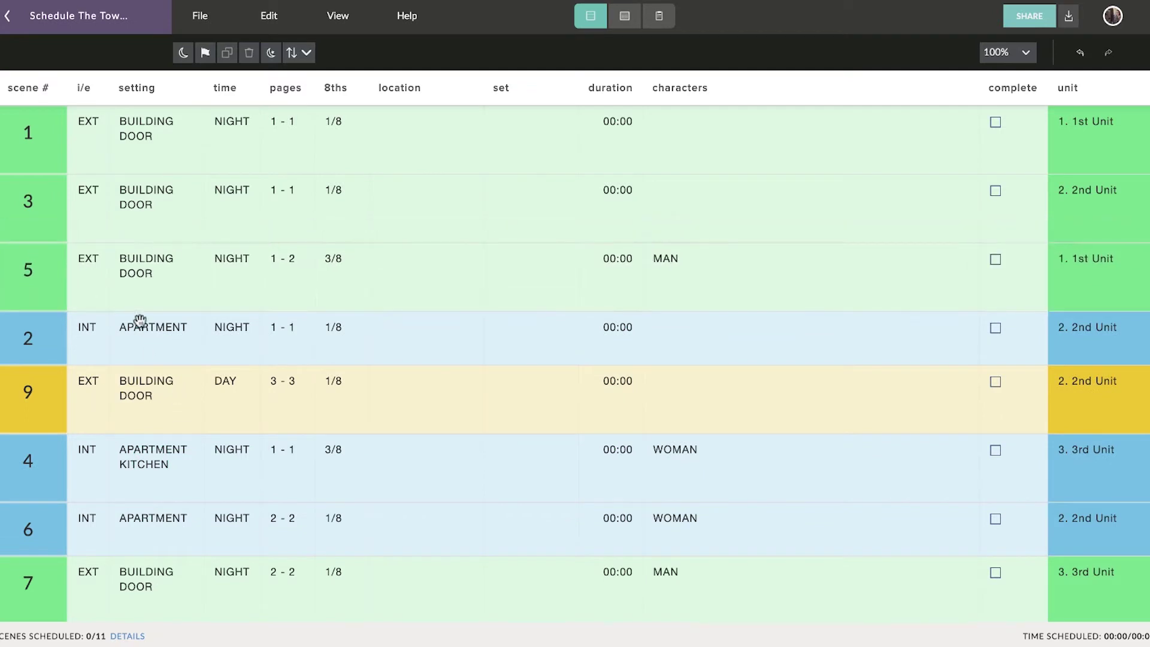
{"action": "left_click_drag", "start_coordinate": [149, 326], "coordinate": [142, 398]}
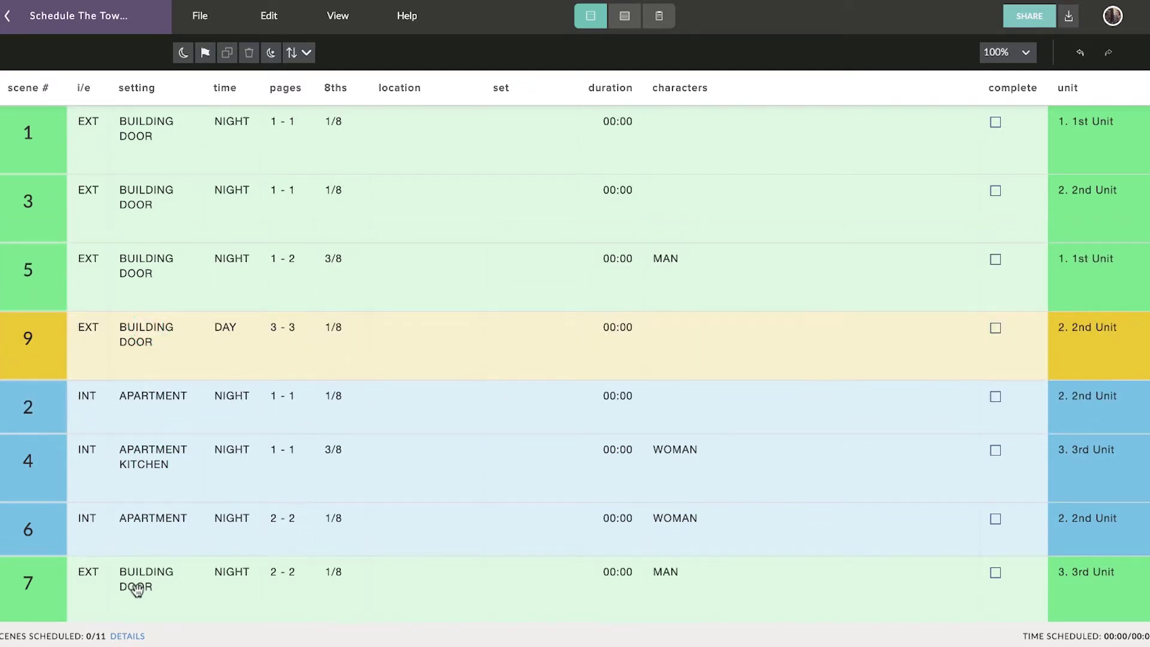
{"action": "left_click_drag", "start_coordinate": [137, 590], "coordinate": [163, 319]}
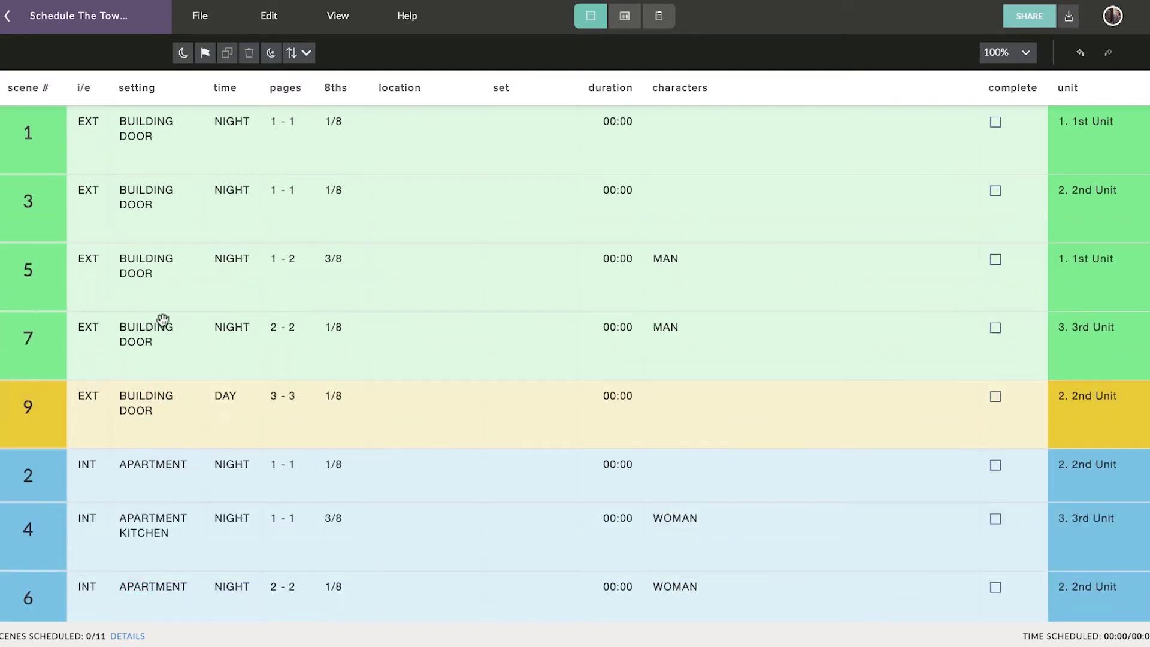
- Sort the strips by Setting in reversed order, then clear the sort
{"action": "left_click", "coordinate": [306, 53]}
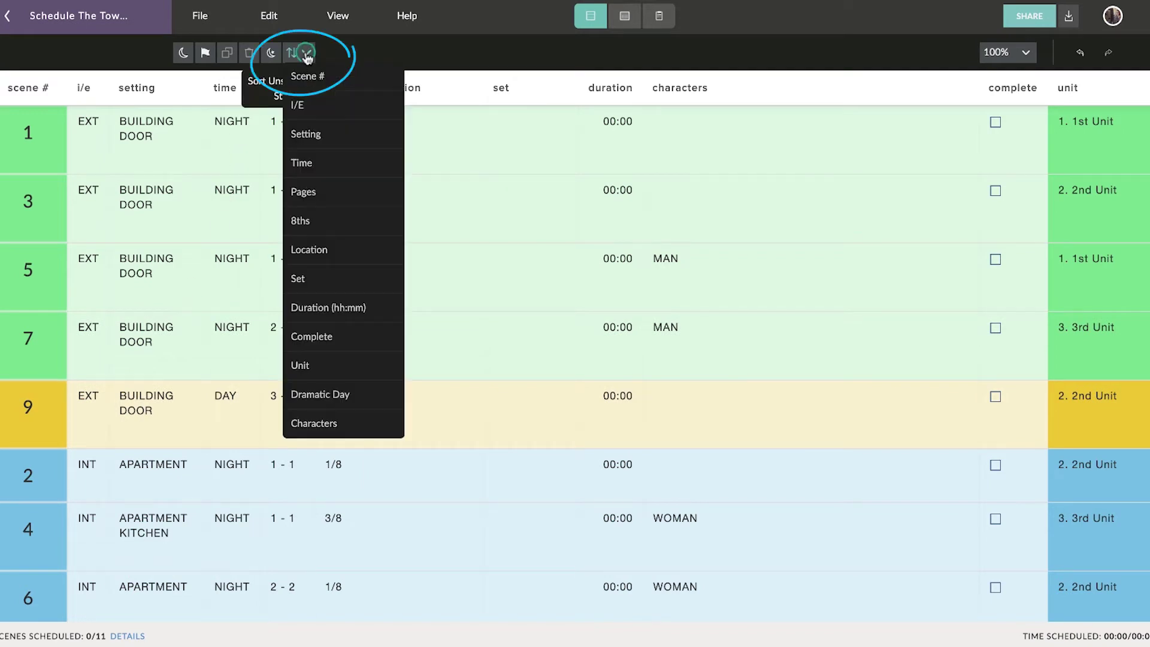
{"action": "left_click", "coordinate": [307, 134]}
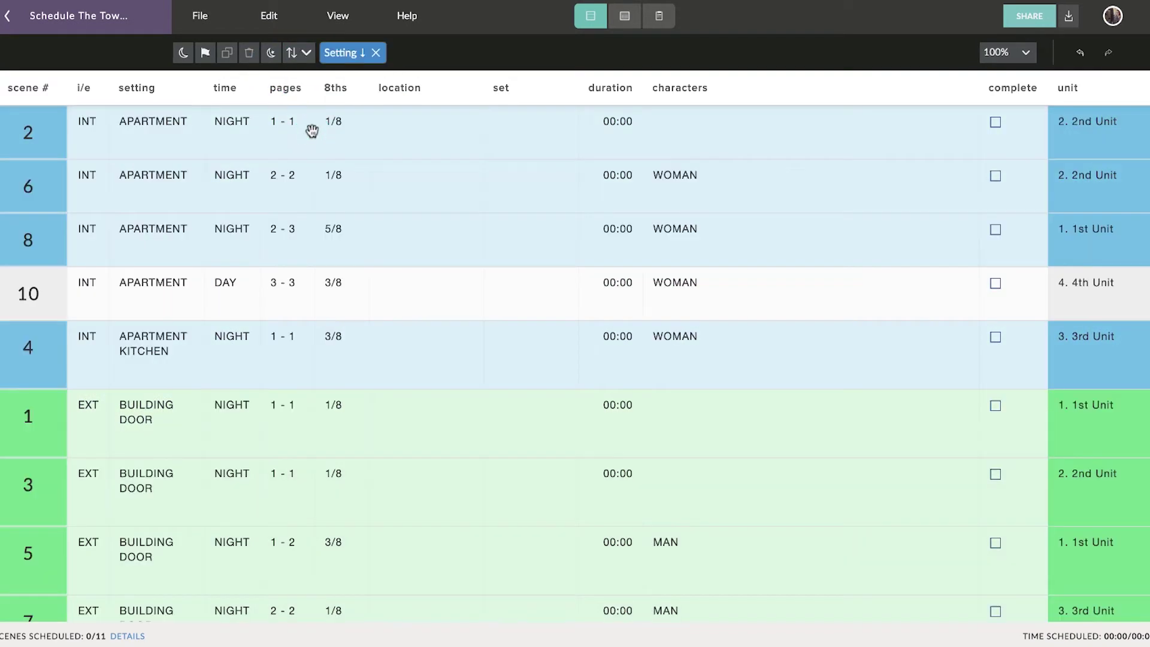
{"action": "left_click", "coordinate": [358, 54]}
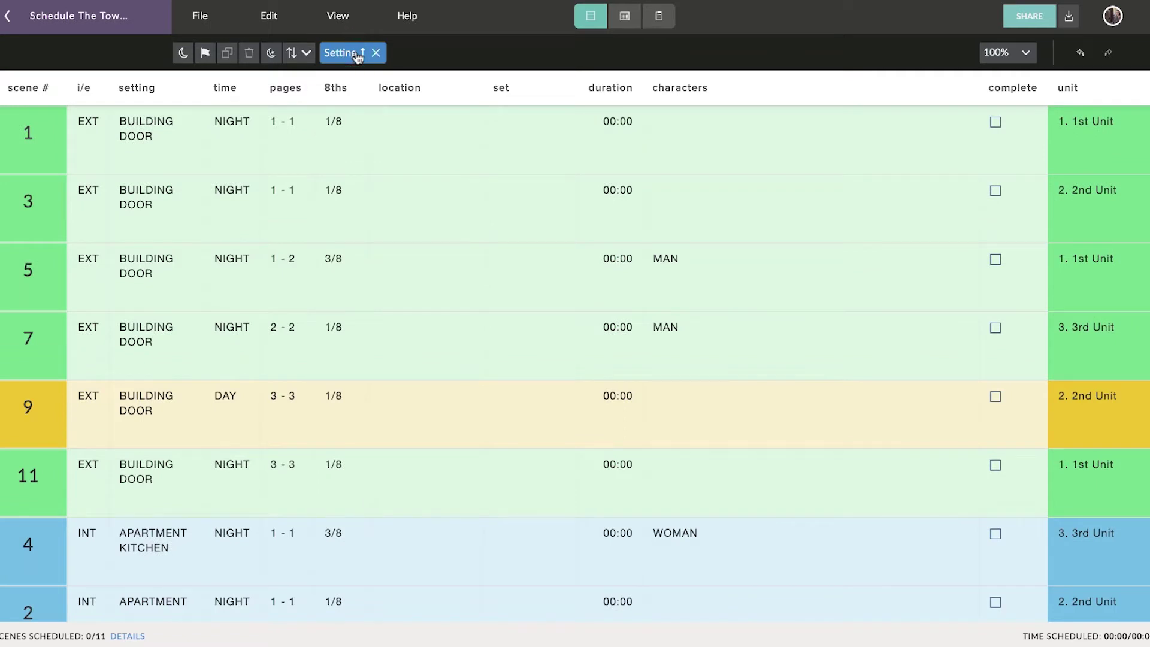
{"action": "left_click", "coordinate": [376, 54]}
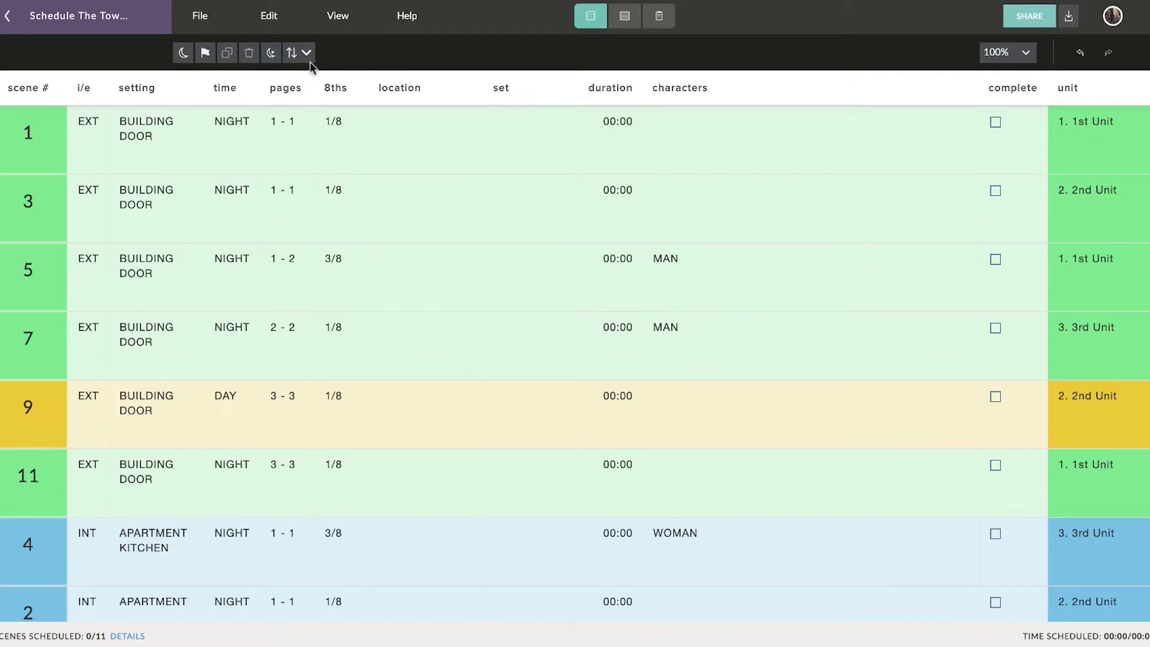
- Add three End of Day strips, with Day 2 ending after scene 5 and Day 3 at the end
{"action": "left_click", "coordinate": [184, 55]}
{"action": "left_click", "coordinate": [185, 55]}
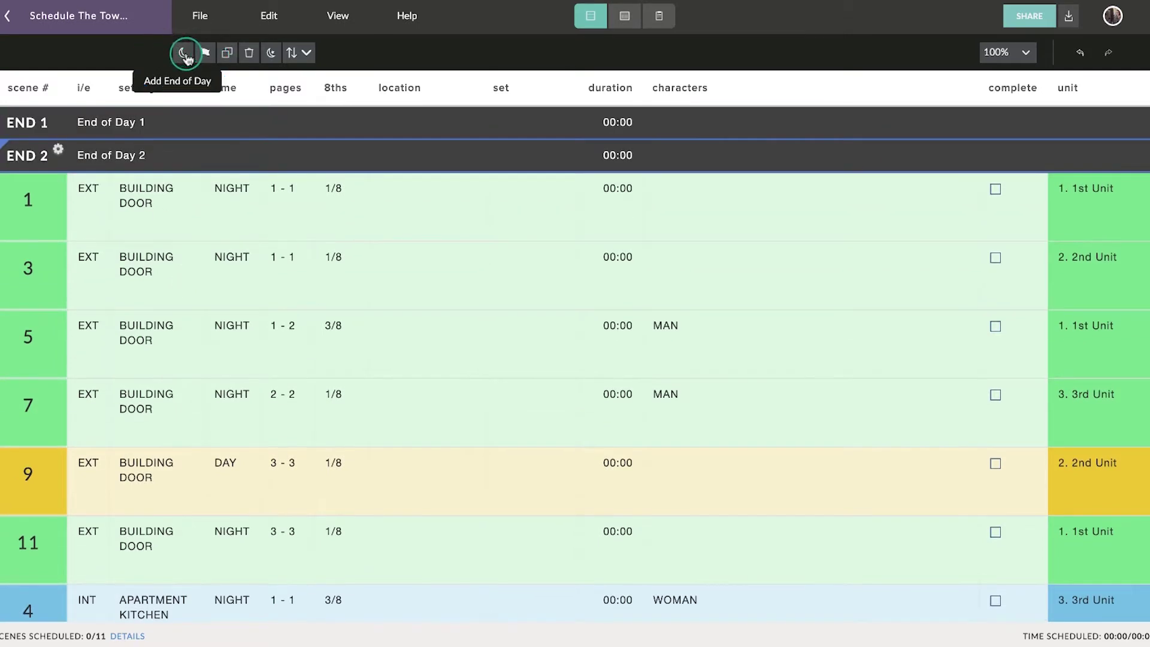
{"action": "left_click_drag", "start_coordinate": [96, 161], "coordinate": [103, 358]}
{"action": "left_click", "coordinate": [184, 55]}
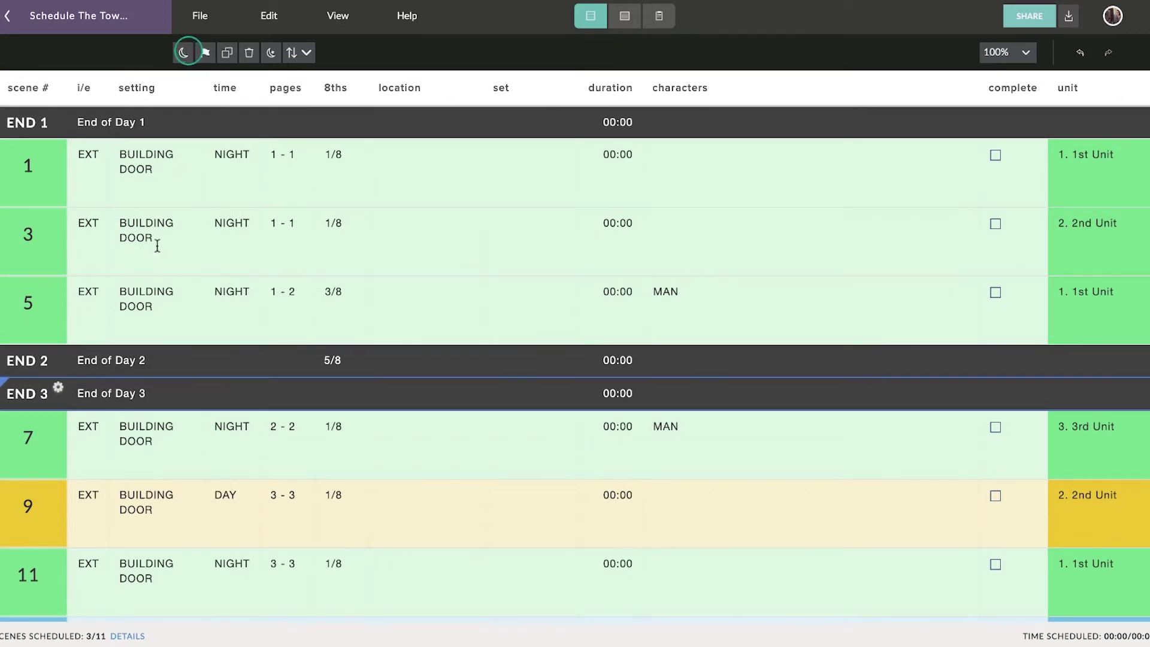
{"action": "left_click_drag", "start_coordinate": [103, 399], "coordinate": [113, 572]}
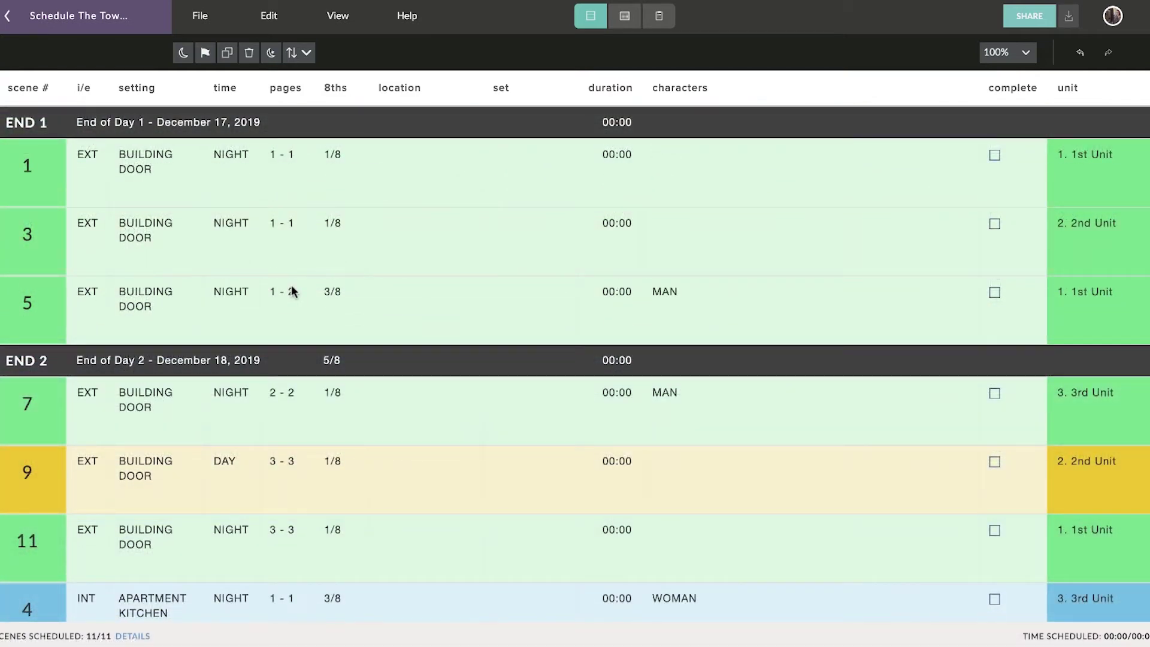
- Add a 'Break for lunch at 0900' banner between scenes 9 and 11
{"action": "left_click", "coordinate": [205, 53]}
{"action": "type", "text": "B"}
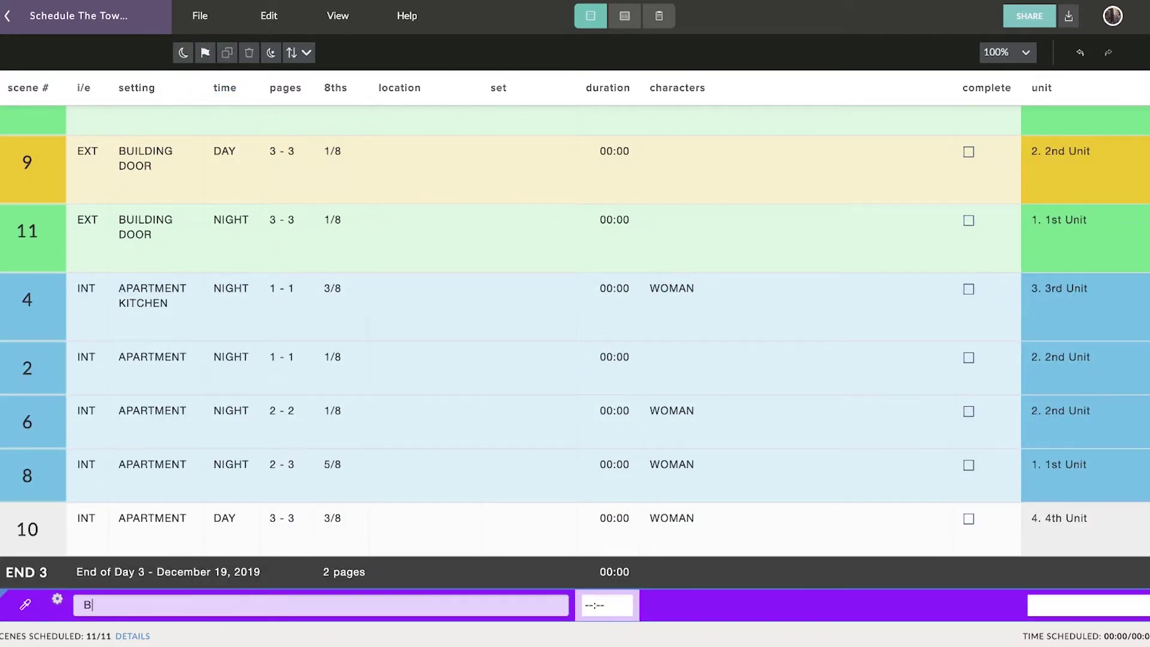
{"action": "type", "text": "reak for lunch at 0900"}
{"action": "left_click_drag", "start_coordinate": [57, 605], "coordinate": [36, 257]}
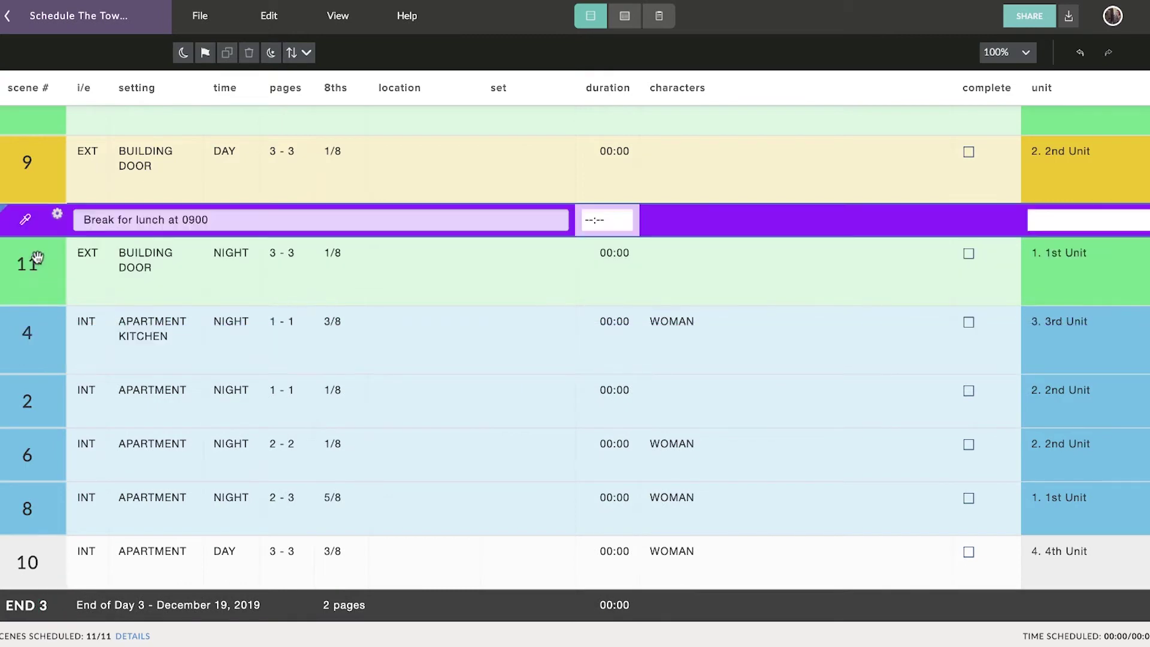
- Give scene 7 the summary 'Man walks up to the door'
{"action": "scroll", "coordinate": [93, 376], "scroll_direction": "up", "scroll_amount": 3}
{"action": "scroll", "coordinate": [94, 374], "scroll_direction": "down", "scroll_amount": 1}
{"action": "left_click", "coordinate": [150, 254]}
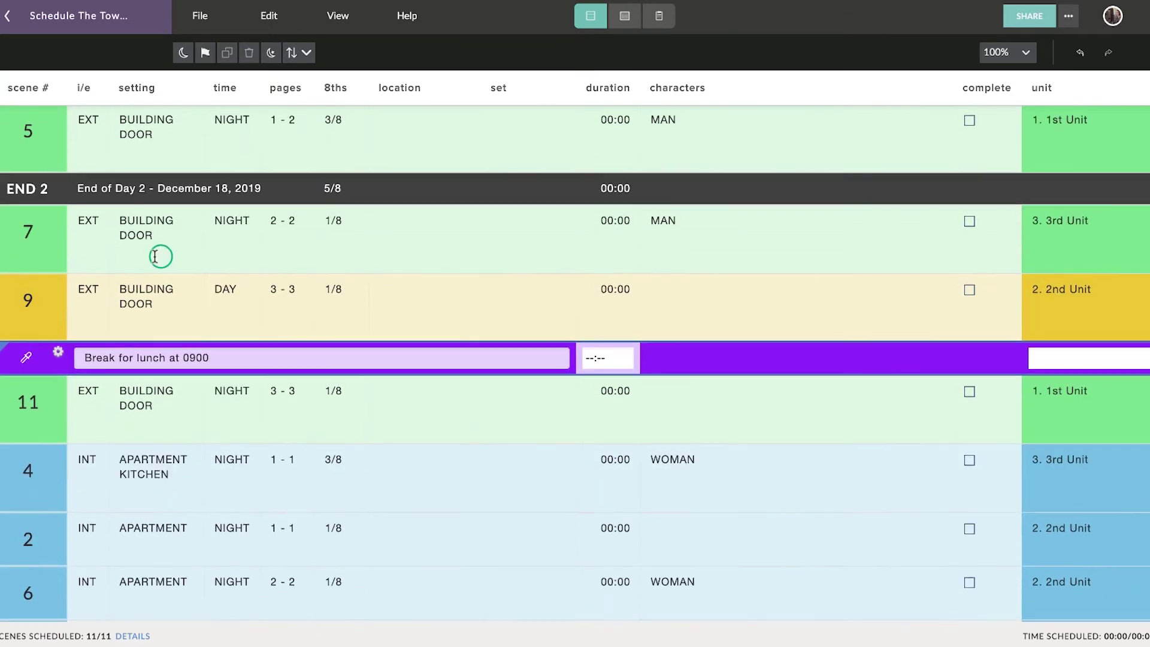
{"action": "type", "text": "Man walks up to the door"}
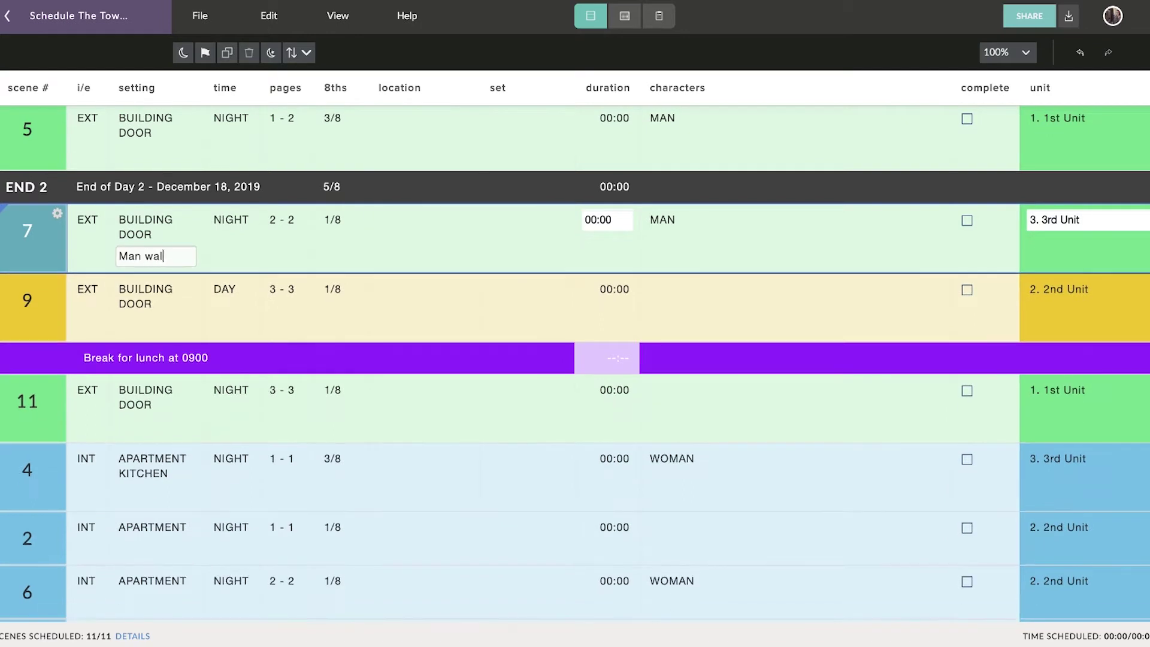
{"action": "left_click", "coordinate": [251, 288]}
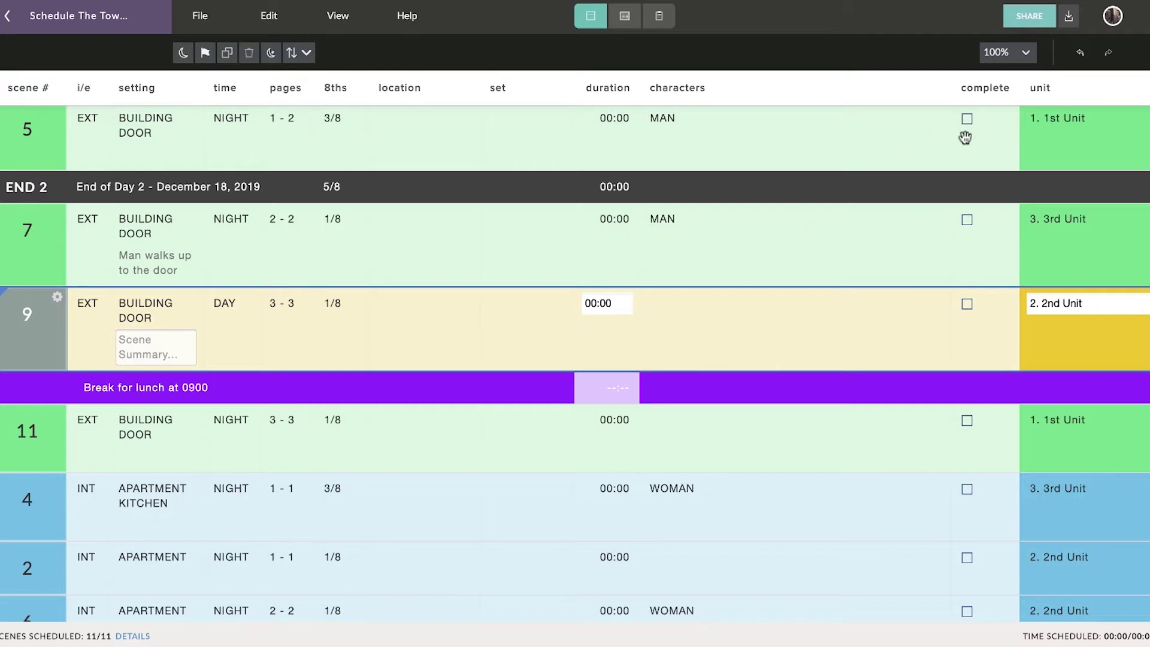
- Mark scenes 7, 9 and 11 as complete
{"action": "left_click", "coordinate": [966, 219]}
{"action": "left_click", "coordinate": [968, 305]}
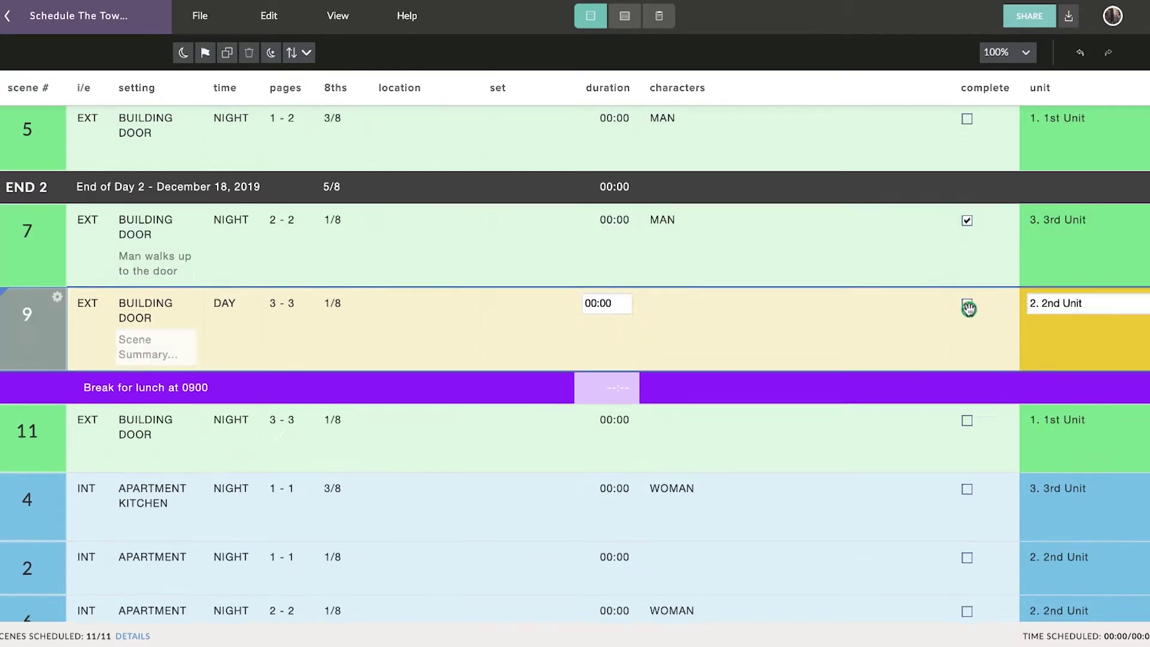
{"action": "left_click", "coordinate": [967, 307]}
{"action": "left_click", "coordinate": [967, 426]}
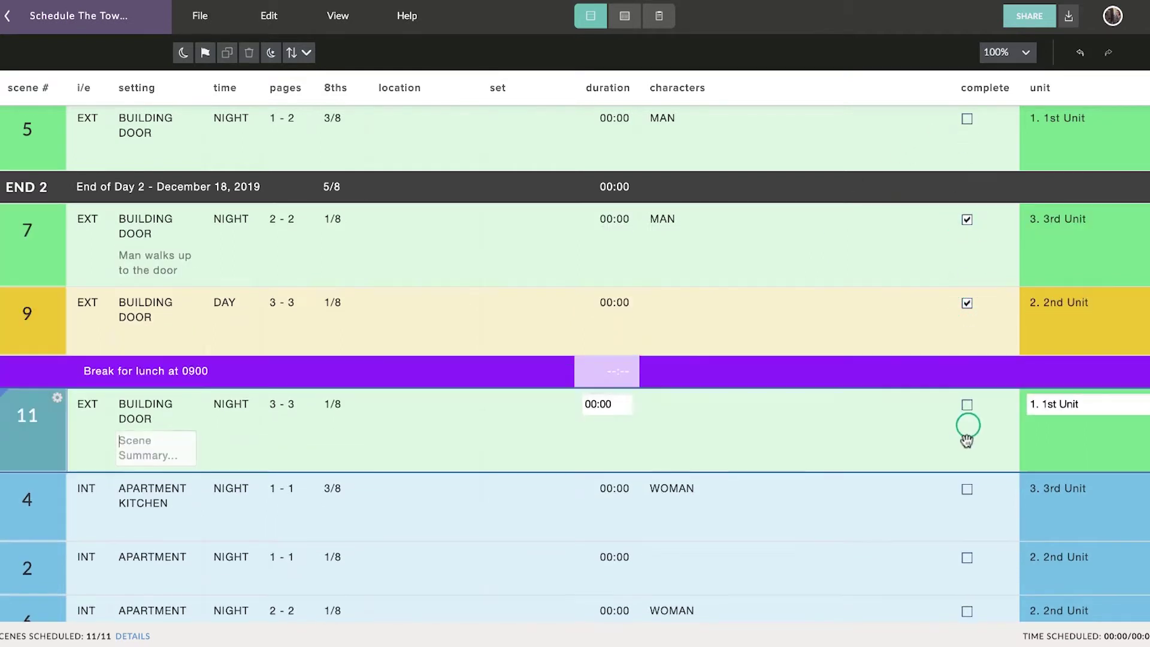
{"action": "left_click", "coordinate": [967, 404]}
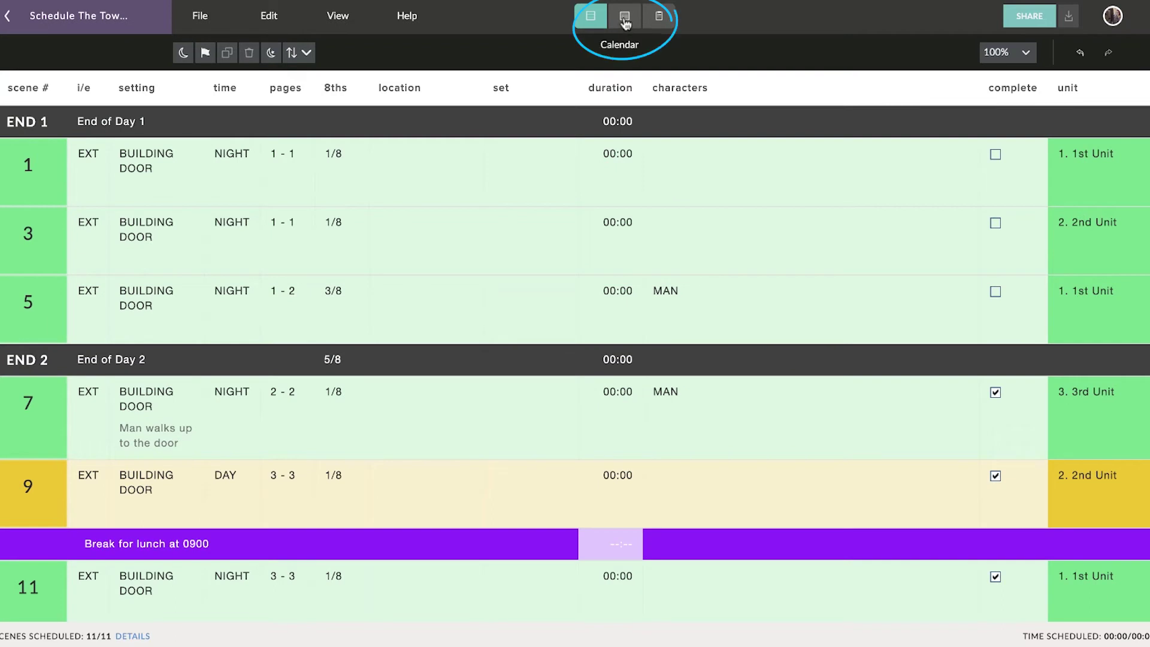
- Show the calendar view, start the shoot on December 16, and review Shoot Day 2's scenes
{"action": "left_click", "coordinate": [624, 23]}
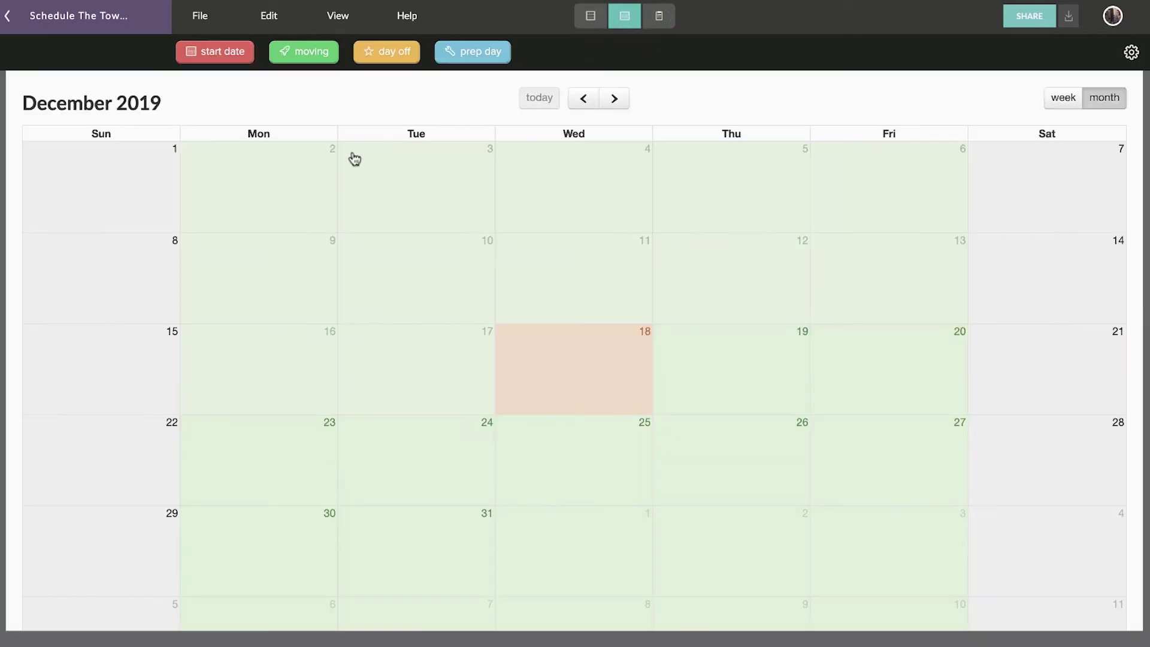
{"action": "left_click_drag", "start_coordinate": [229, 64], "coordinate": [289, 354]}
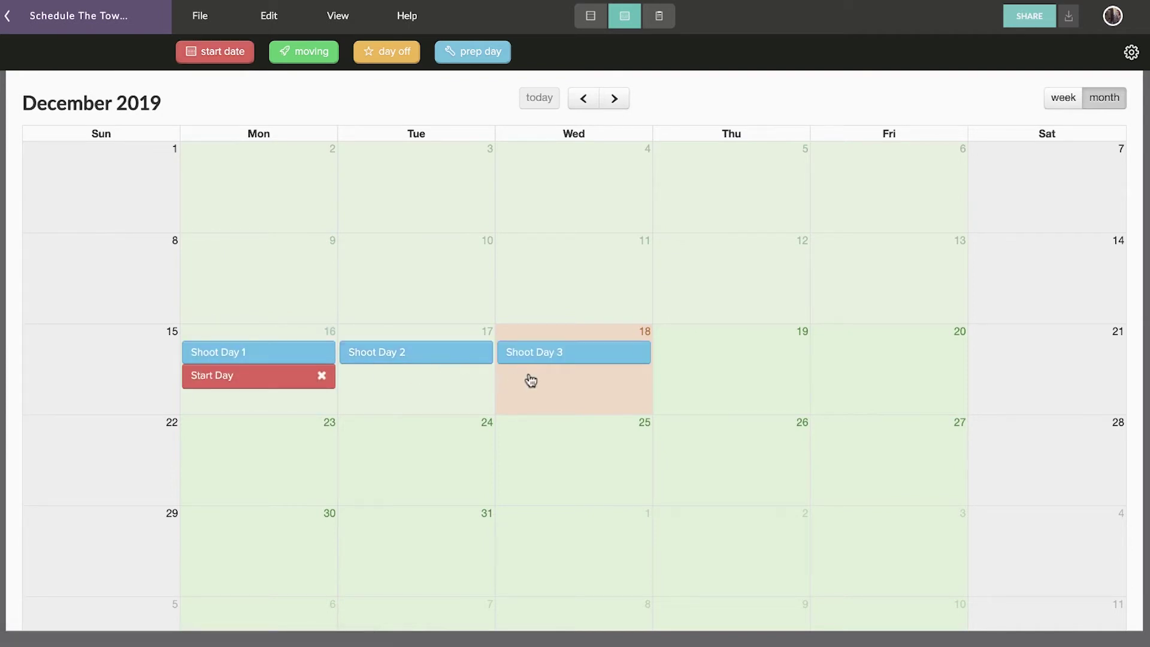
{"action": "left_click", "coordinate": [384, 355]}
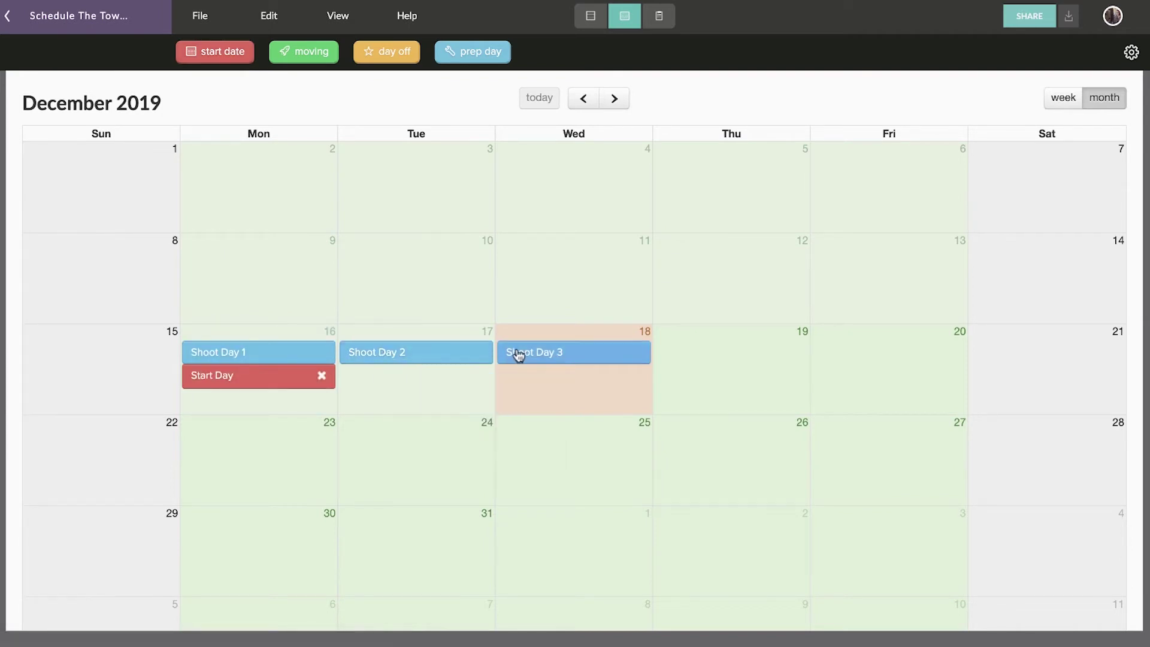
{"action": "mouse_move", "coordinate": [532, 355]}
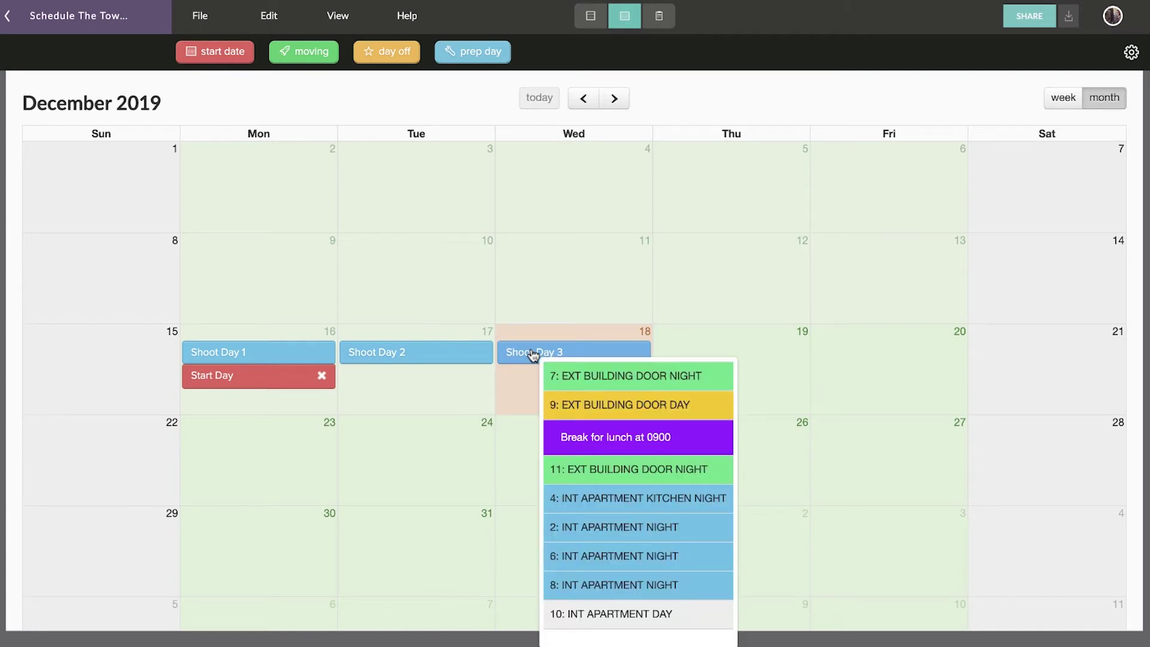
{"action": "left_click", "coordinate": [1132, 54]}
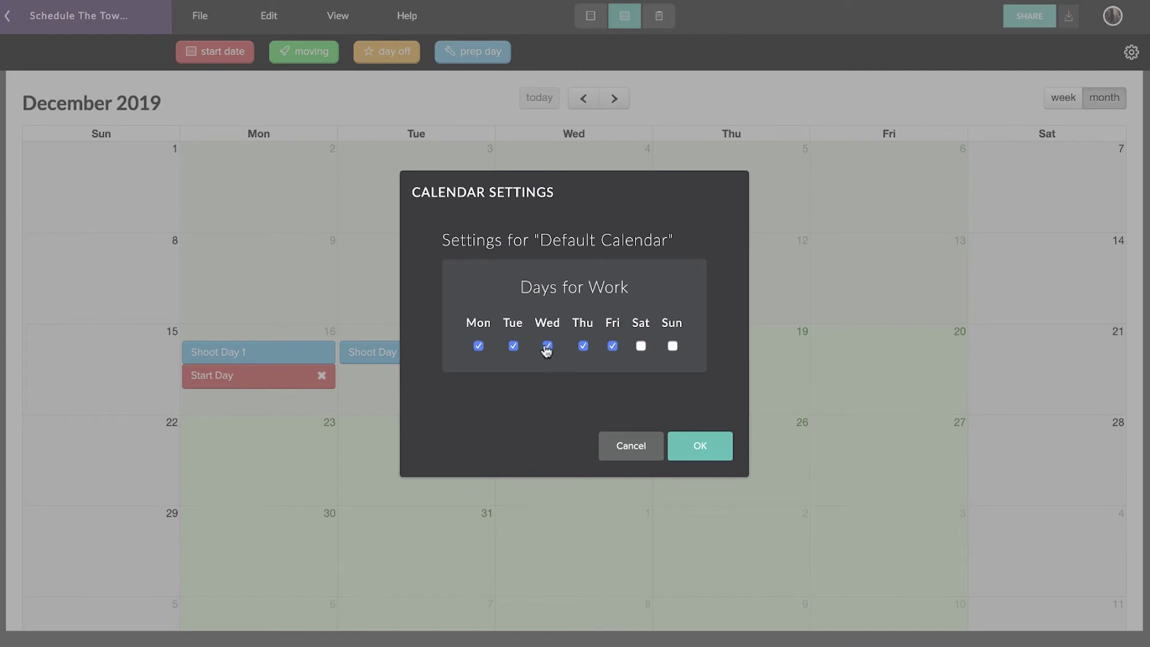
- Remove Wednesday and Thursday as work days in Calendar Settings
{"action": "left_click", "coordinate": [546, 346]}
{"action": "left_click", "coordinate": [583, 348]}
{"action": "left_click", "coordinate": [704, 448]}
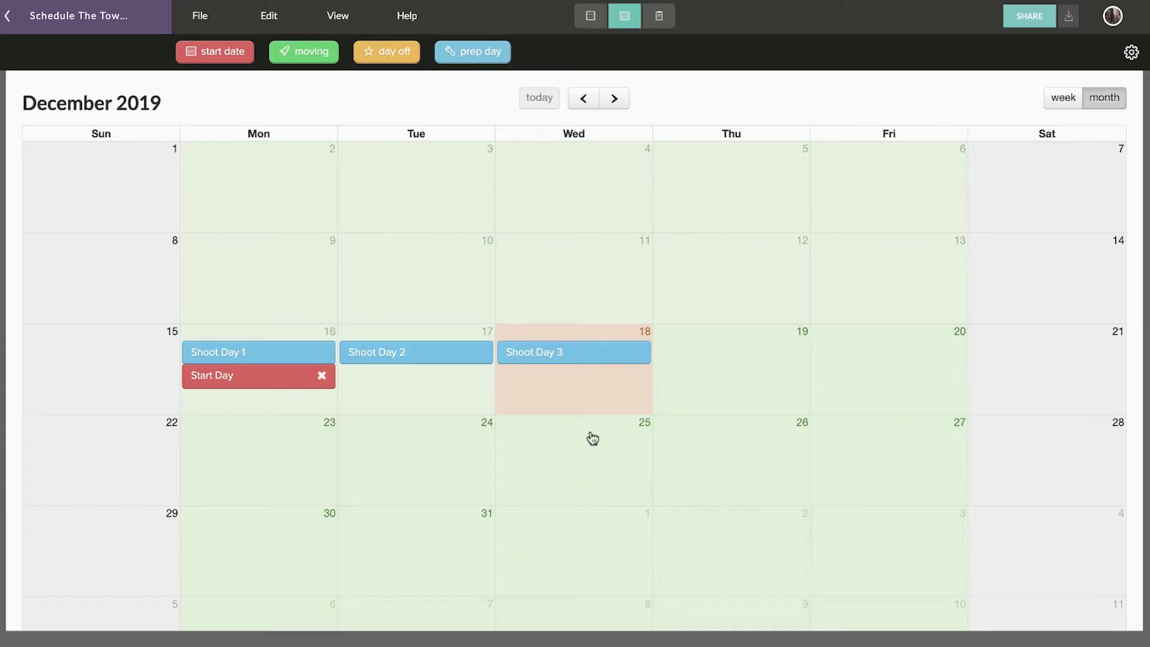
- Add a December 17 day off and a December 23 moving day, then view by week
{"action": "left_click_drag", "start_coordinate": [382, 52], "coordinate": [398, 346]}
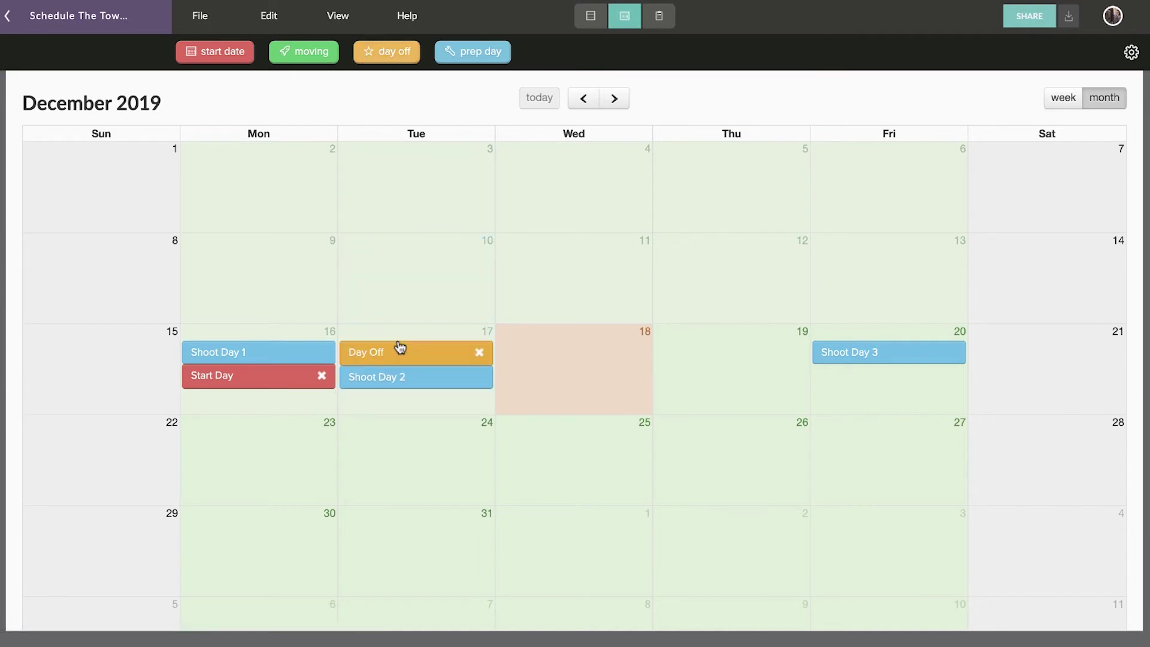
{"action": "left_click_drag", "start_coordinate": [296, 54], "coordinate": [235, 450]}
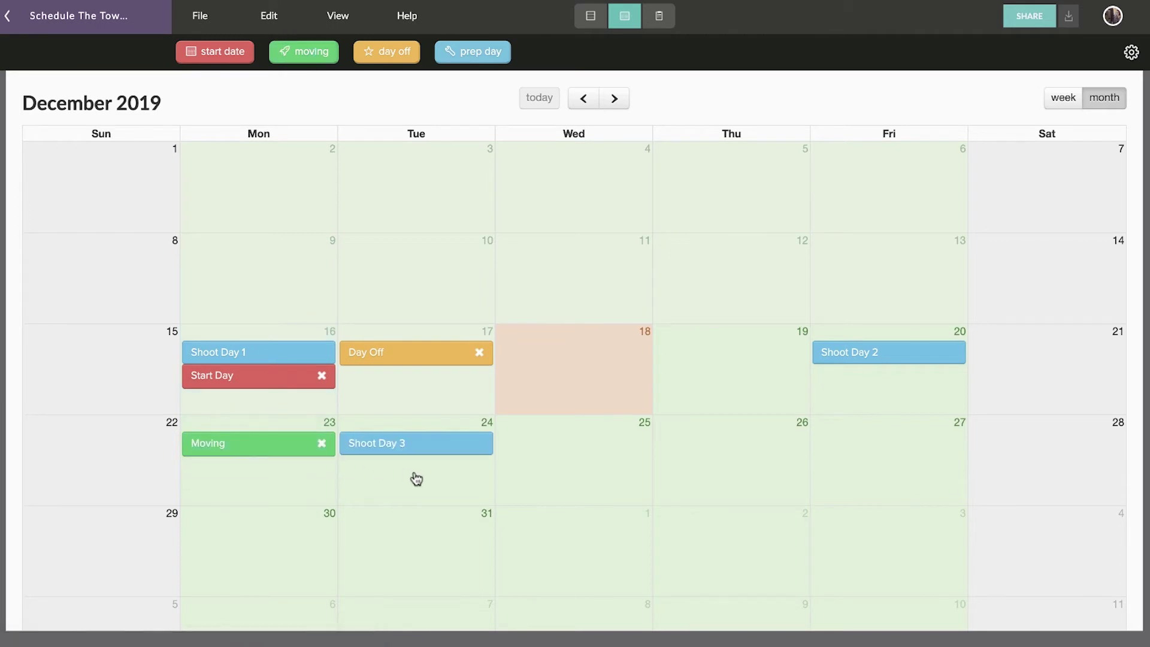
{"action": "left_click", "coordinate": [1058, 101]}
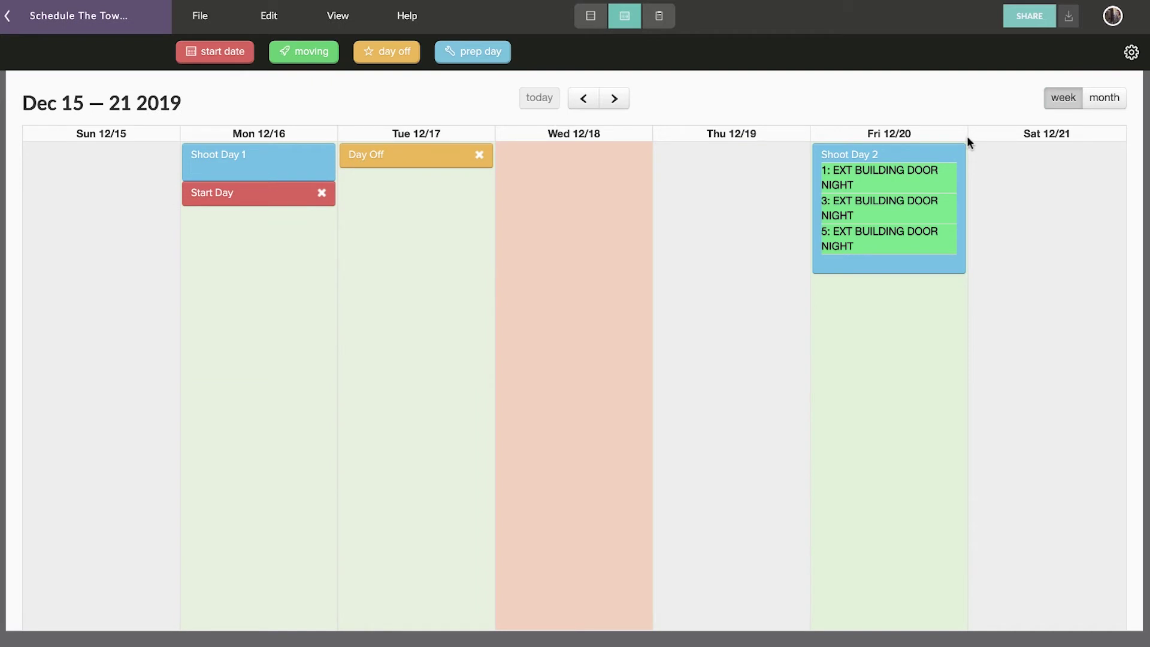
{"action": "left_click", "coordinate": [659, 18]}
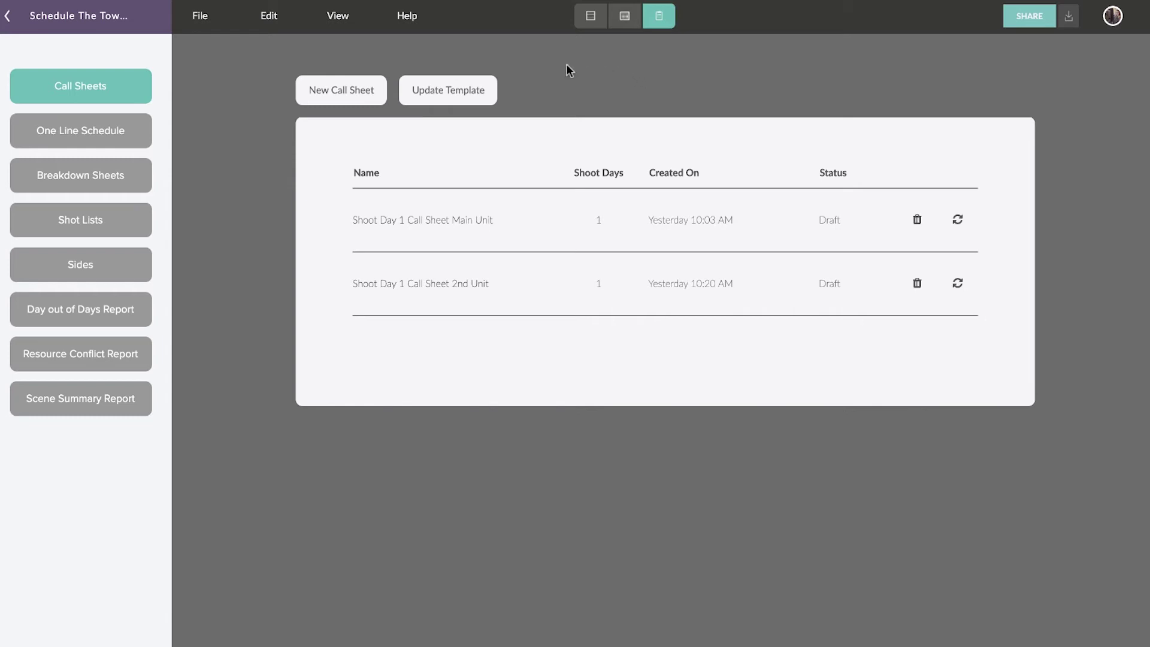
- Create a new Shoot Day 2 call sheet titled 'Shoot Day 2 Call Sheet All Units'
{"action": "left_click", "coordinate": [321, 106]}
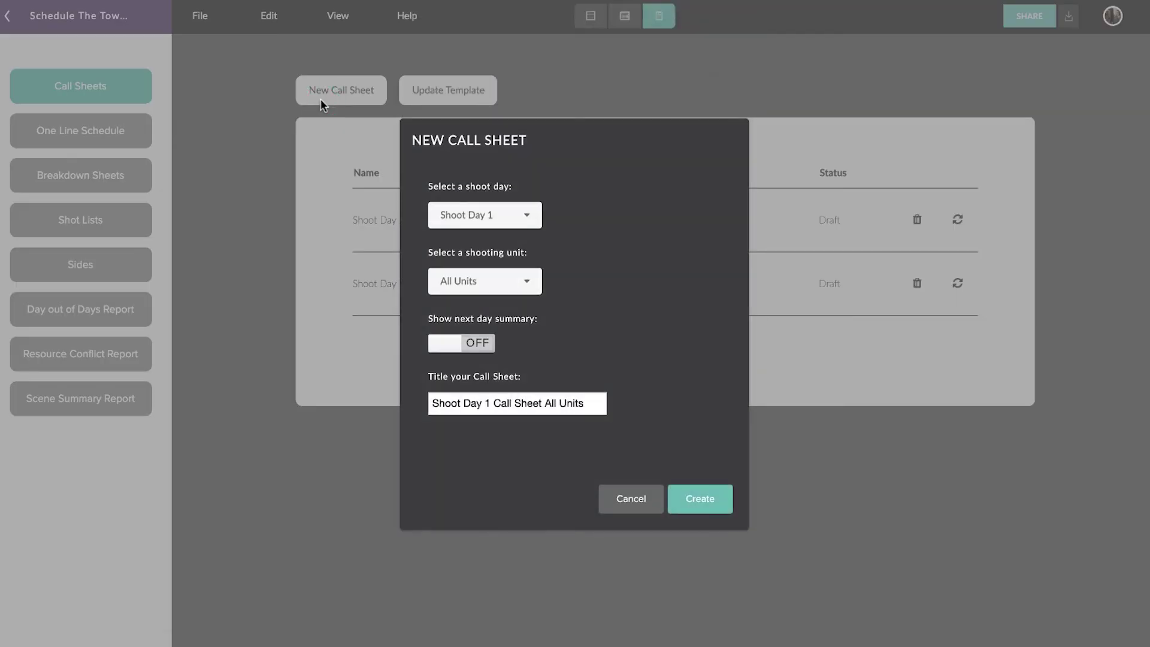
{"action": "left_click", "coordinate": [527, 219]}
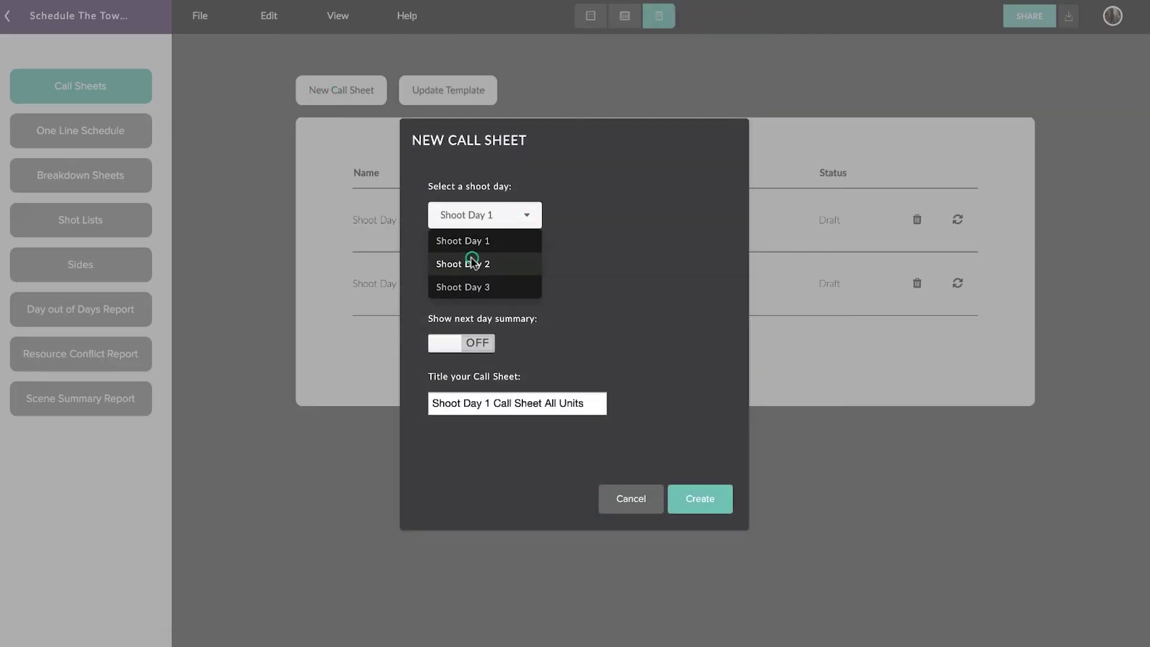
{"action": "left_click", "coordinate": [473, 261]}
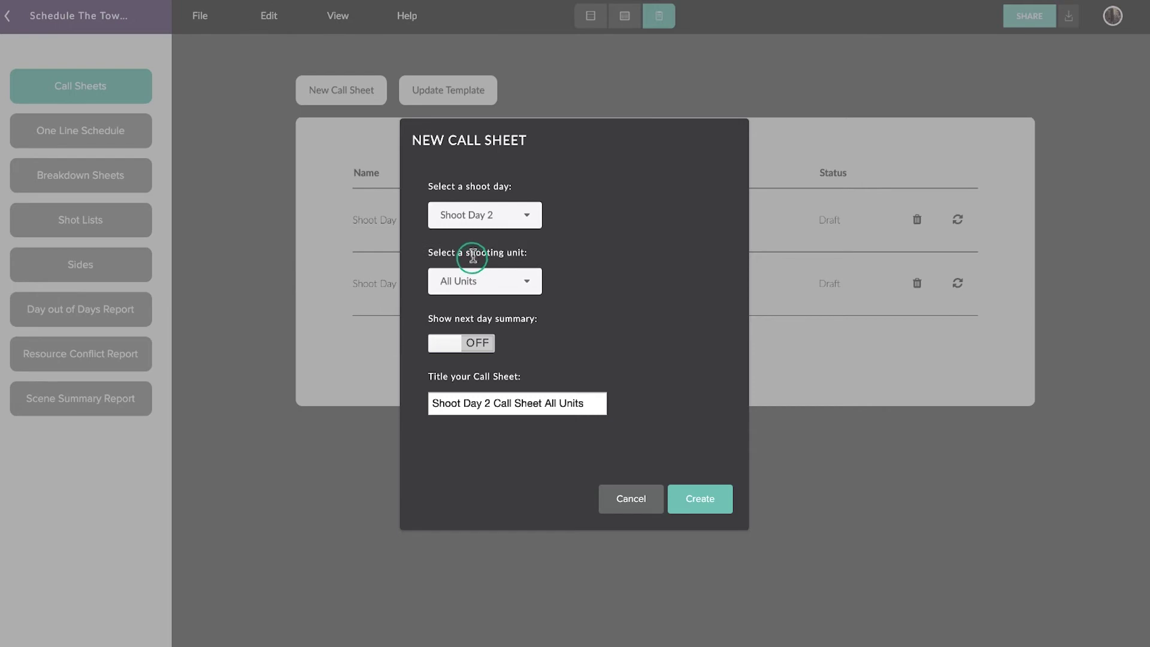
{"action": "left_click", "coordinate": [692, 508]}
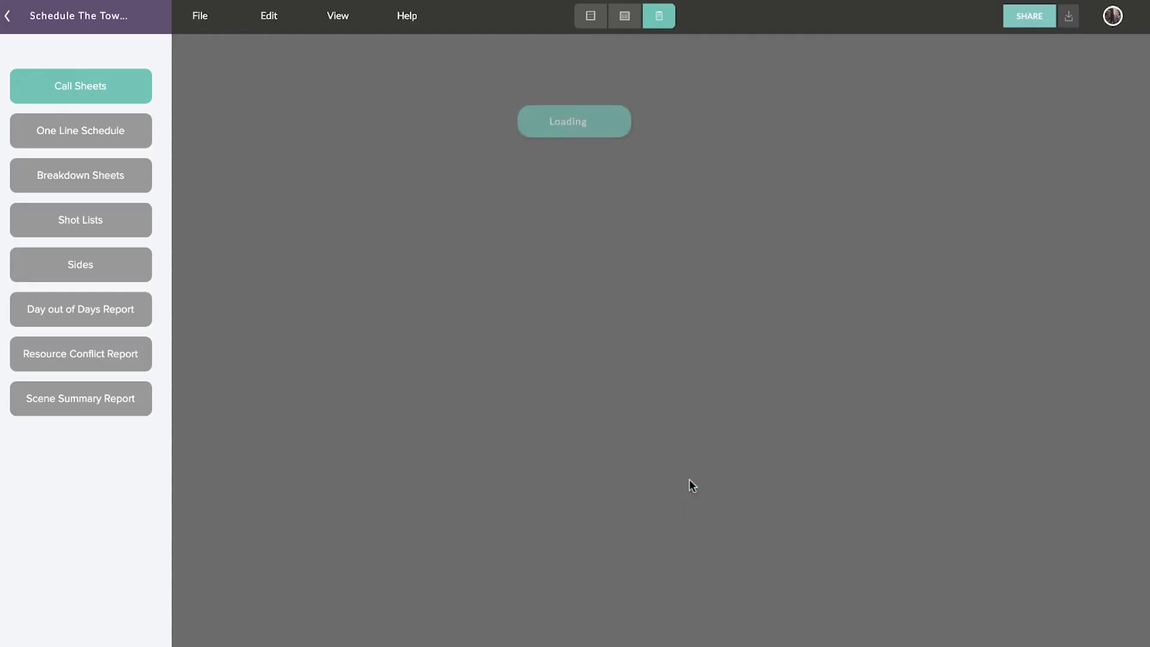
- Set the call sheet's crew call to 07:00 and shoot call to 08:00
{"action": "scroll", "coordinate": [228, 261], "scroll_direction": "down", "scroll_amount": 2}
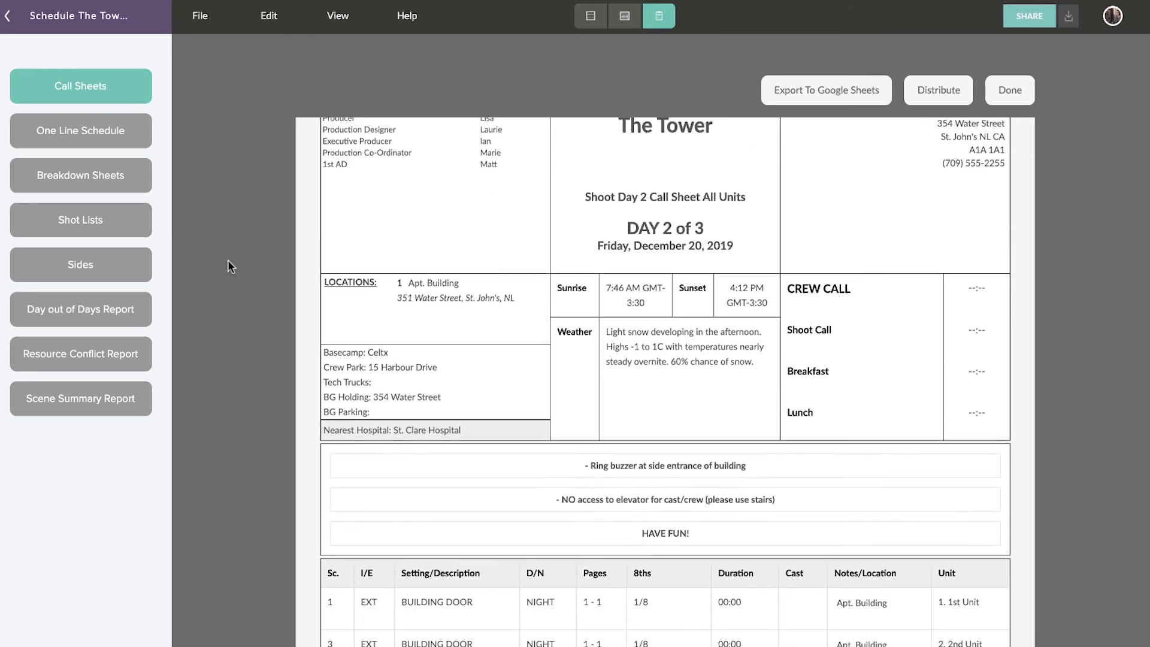
{"action": "scroll", "coordinate": [227, 261], "scroll_direction": "down", "scroll_amount": 6}
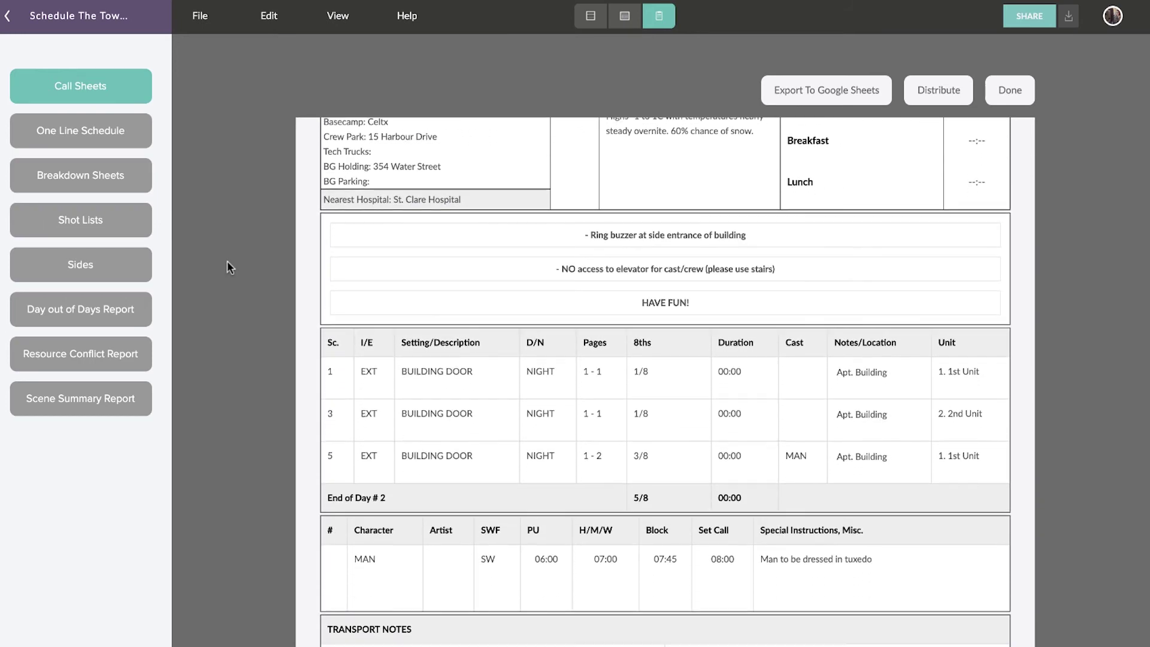
{"action": "scroll", "coordinate": [228, 261], "scroll_direction": "down", "scroll_amount": 4}
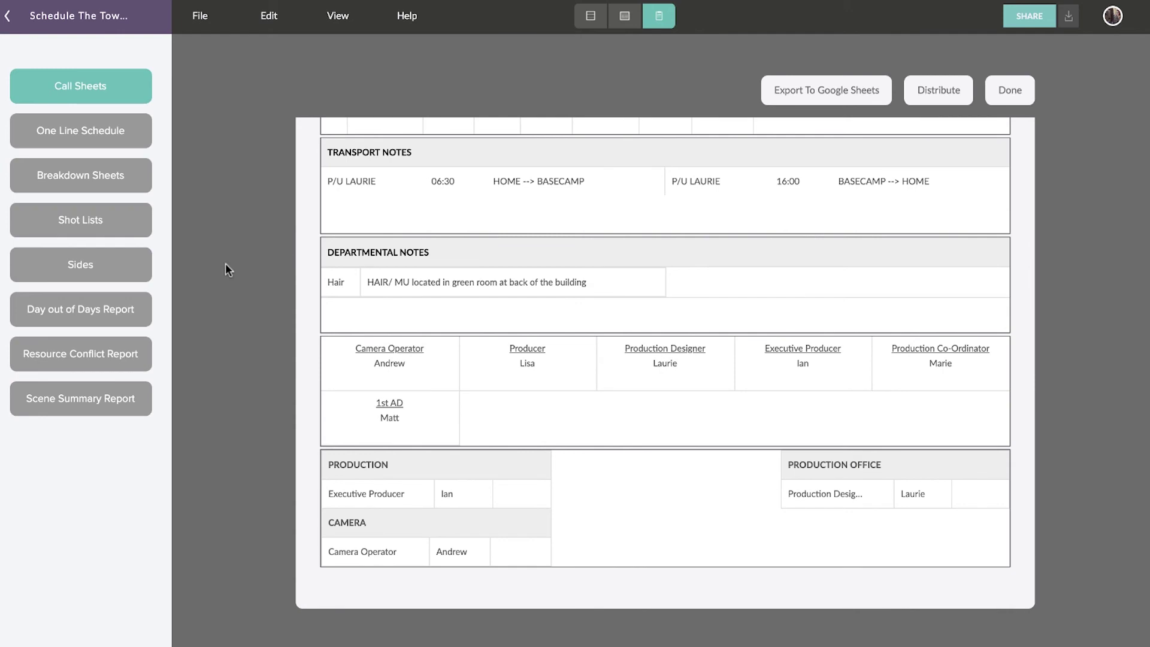
{"action": "scroll", "coordinate": [225, 265], "scroll_direction": "up", "scroll_amount": 12}
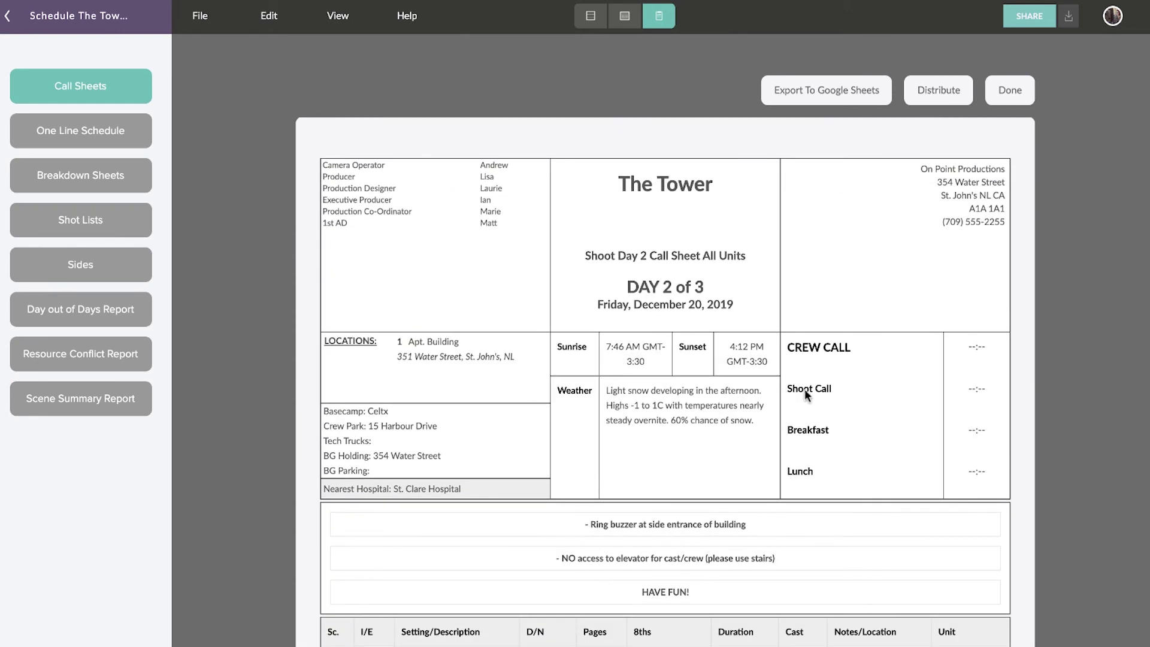
{"action": "left_click", "coordinate": [891, 418]}
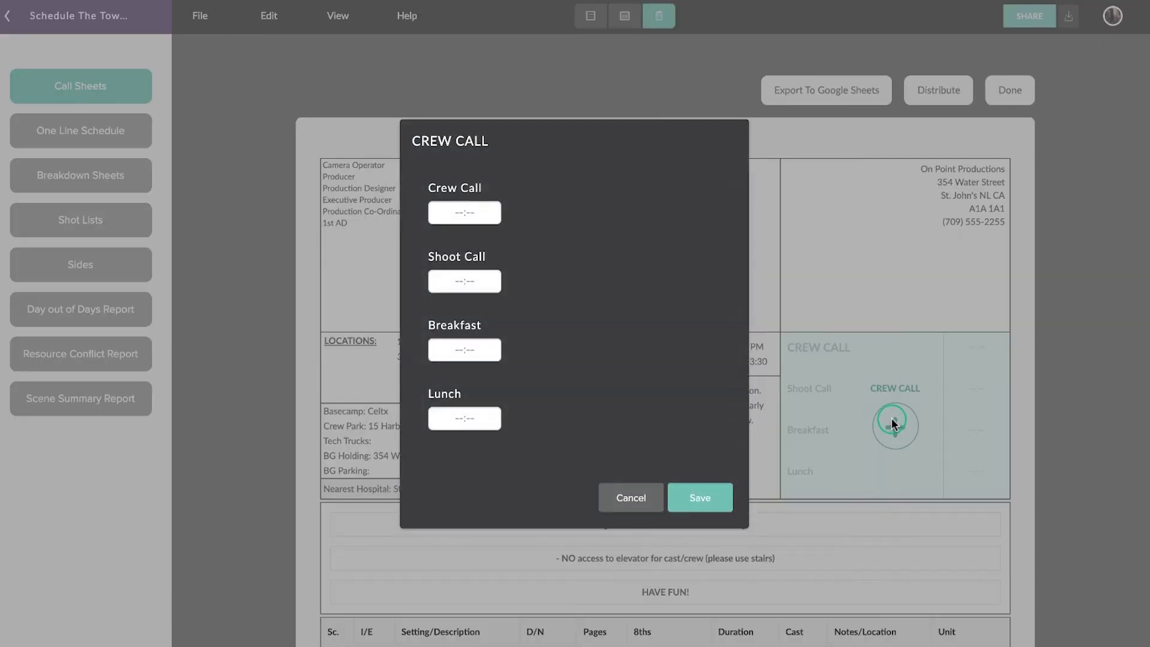
{"action": "left_click", "coordinate": [464, 213]}
{"action": "type", "text": "07:00"}
{"action": "key", "text": "Tab"}
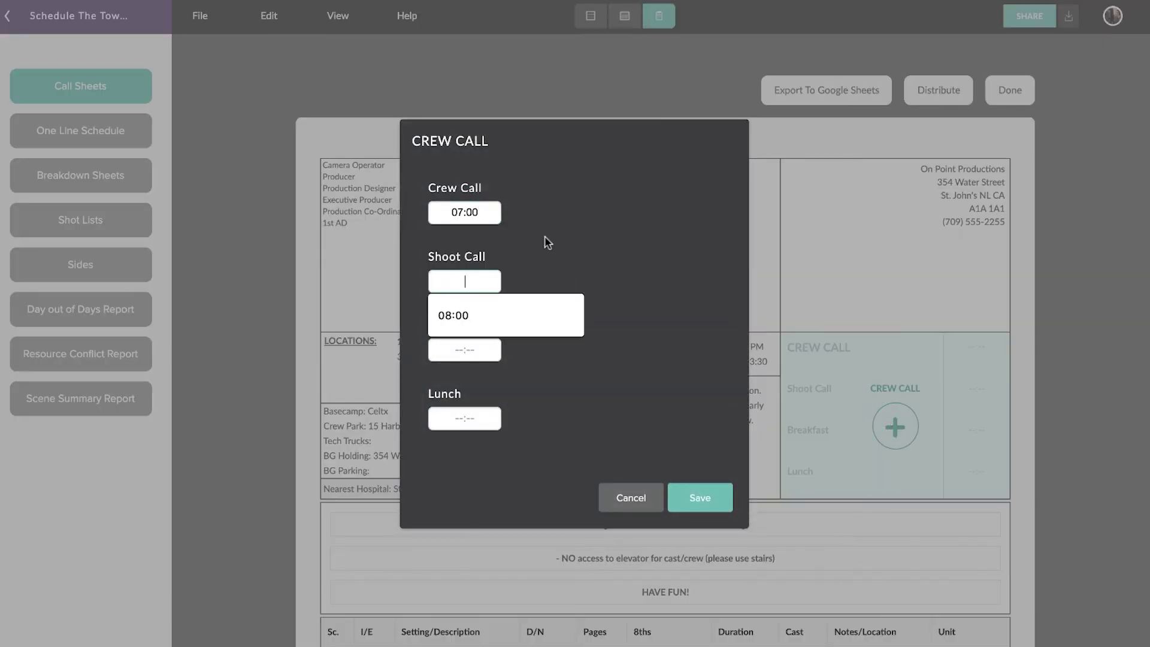
{"action": "type", "text": "08:00"}
- Set breakfast to 09:30 and lunch to 13:00, and save the call times
{"action": "left_click", "coordinate": [473, 352]}
{"action": "type", "text": "09:30"}
{"action": "left_click", "coordinate": [469, 418]}
{"action": "type", "text": "13:00"}
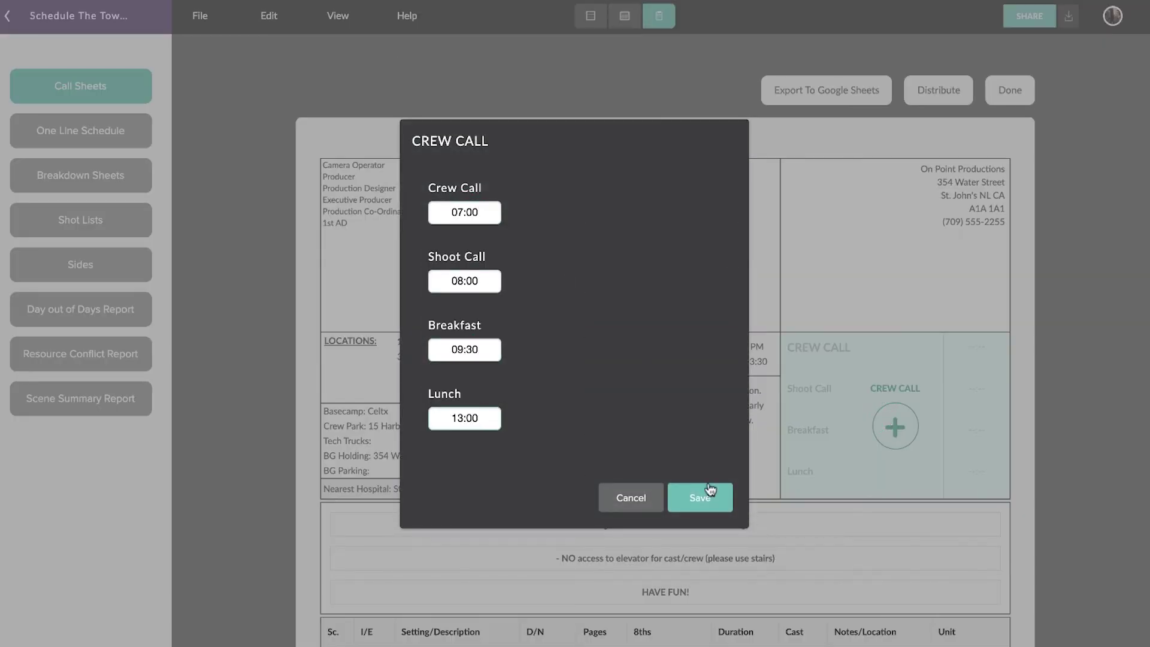
{"action": "left_click", "coordinate": [710, 499]}
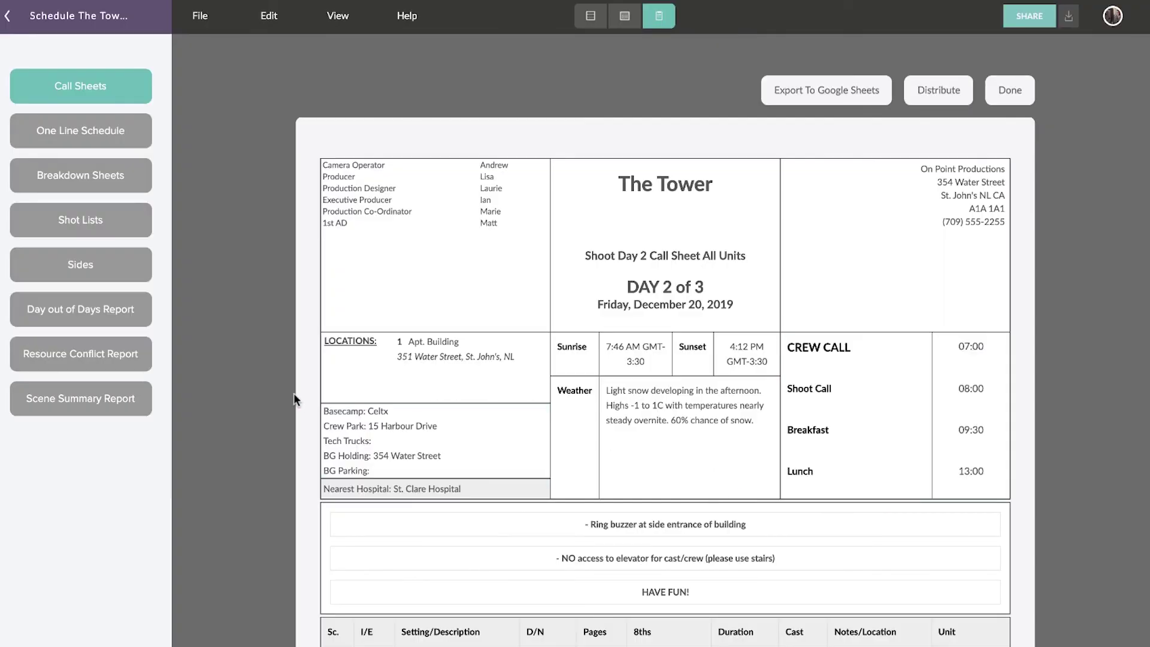
{"action": "left_click", "coordinate": [946, 94]}
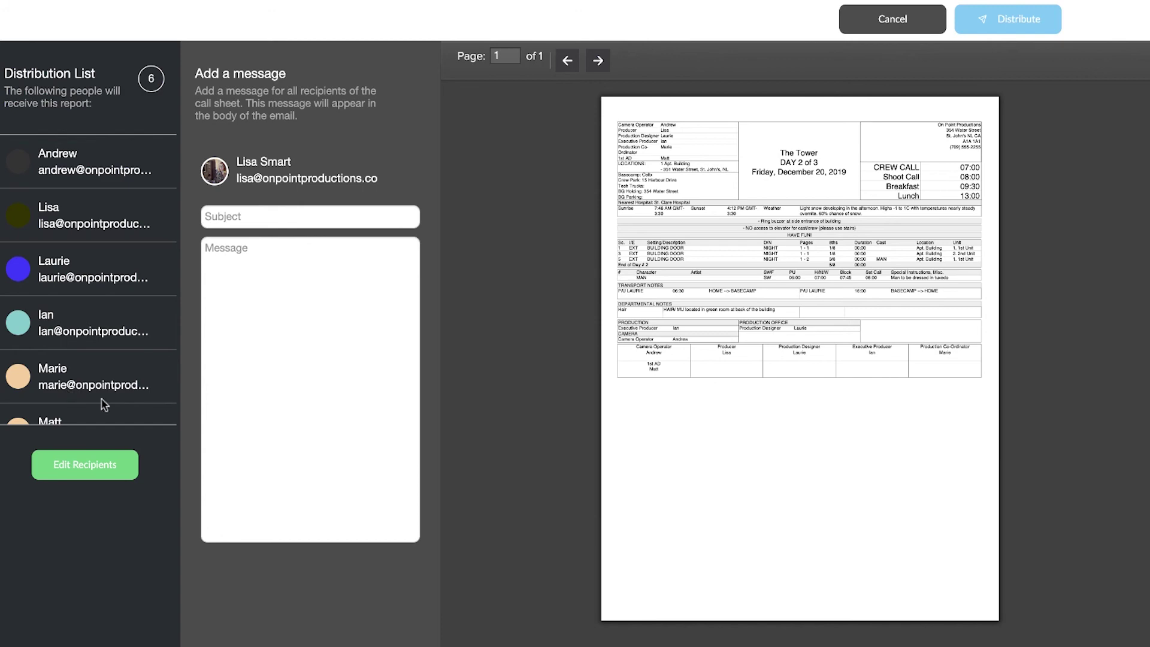
- Remove the Production Designer from the call sheet's email recipients
{"action": "left_click", "coordinate": [86, 467]}
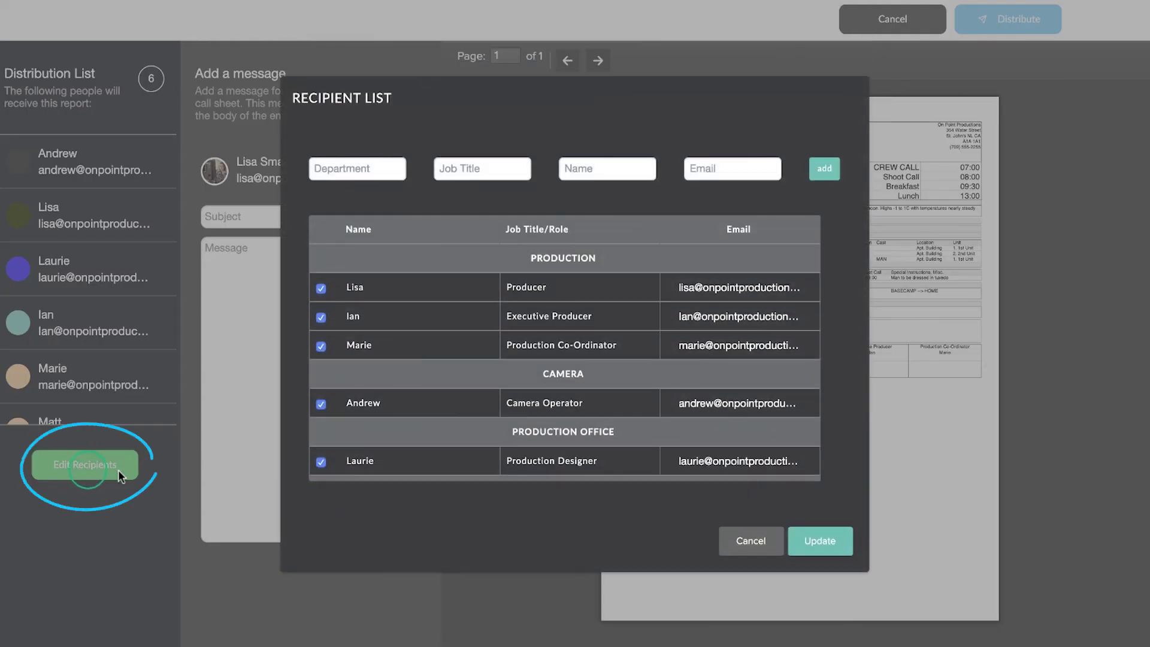
{"action": "left_click", "coordinate": [321, 462]}
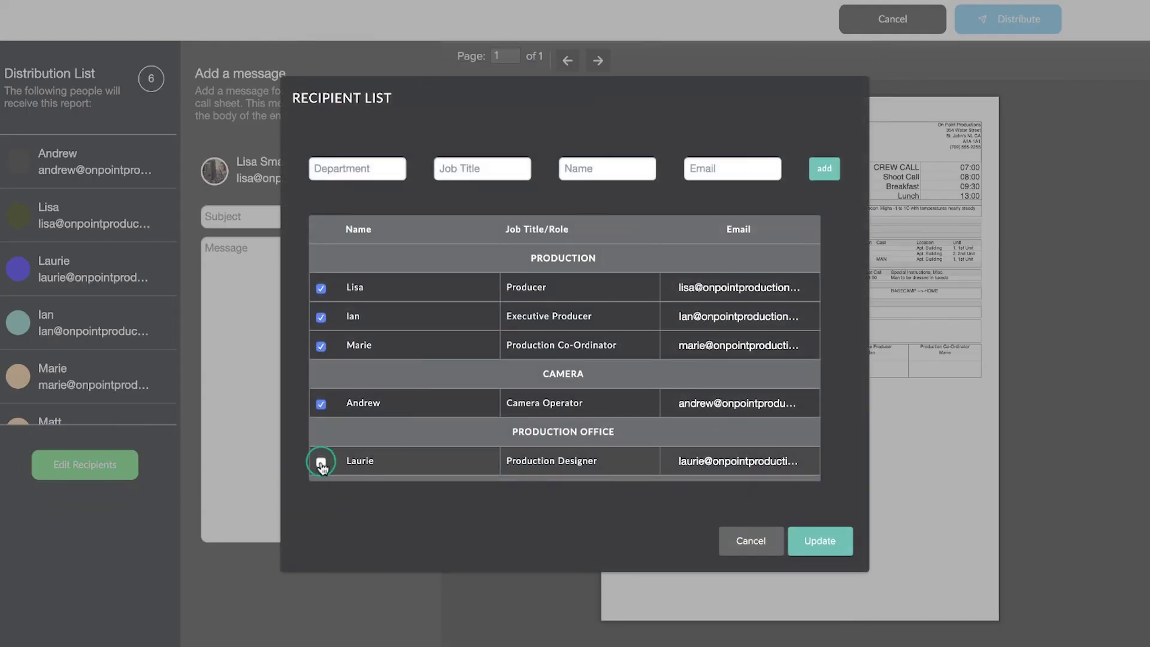
{"action": "left_click", "coordinate": [816, 542]}
- Send the call sheet with subject 'Call Sheet Day 2' and message 'Good luck everybody!'
{"action": "left_click", "coordinate": [264, 217]}
{"action": "type", "text": "Call She"}
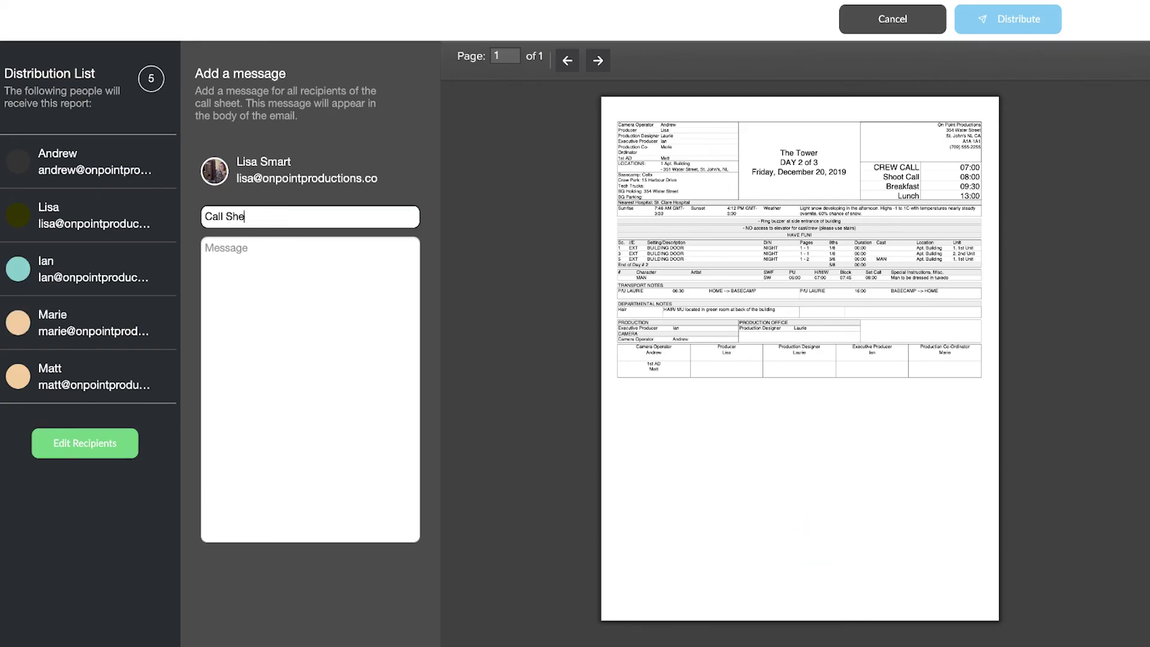
{"action": "type", "text": "et Day 2"}
{"action": "left_click", "coordinate": [271, 258]}
{"action": "type", "text": "Good luck everybody!"}
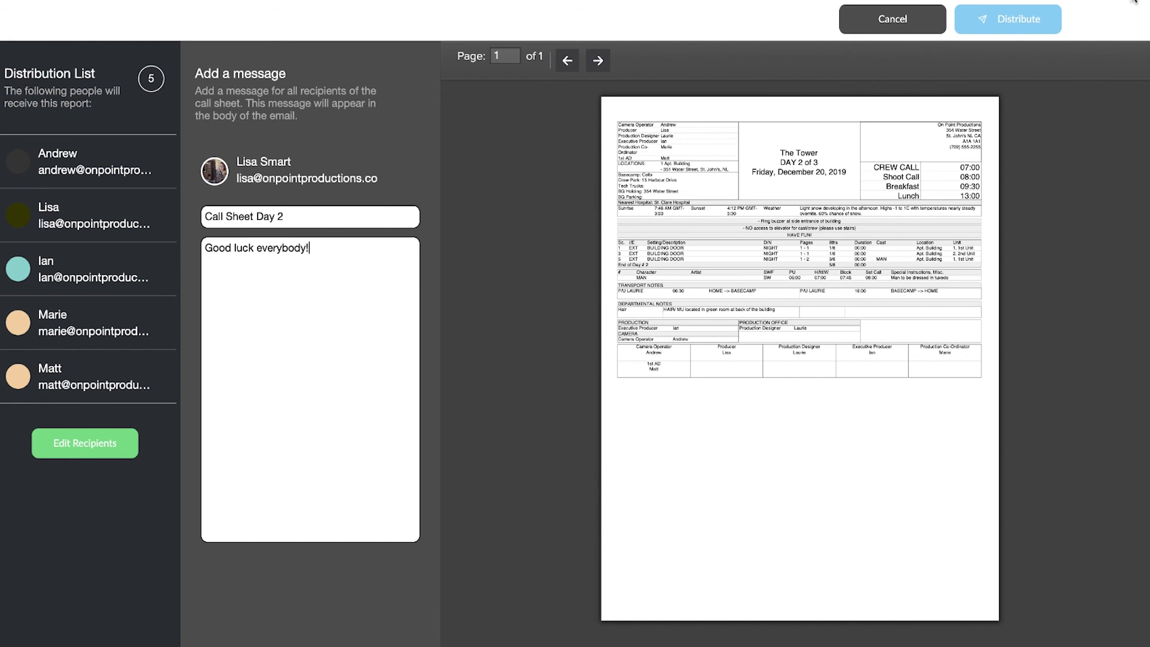
{"action": "left_click", "coordinate": [1008, 21]}
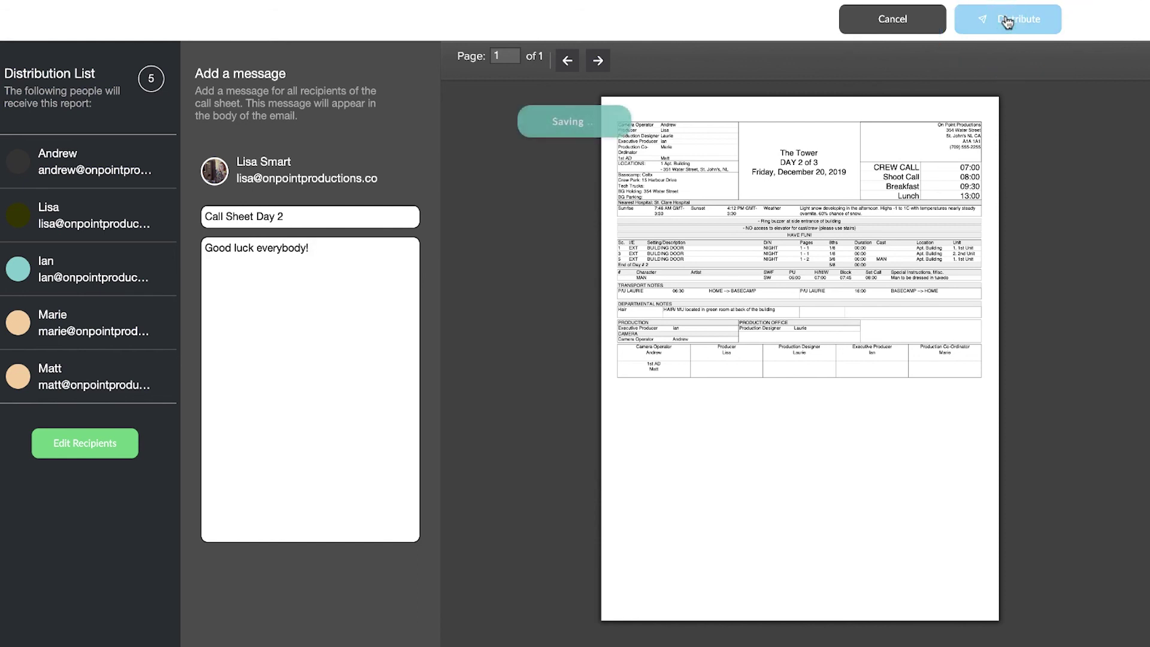